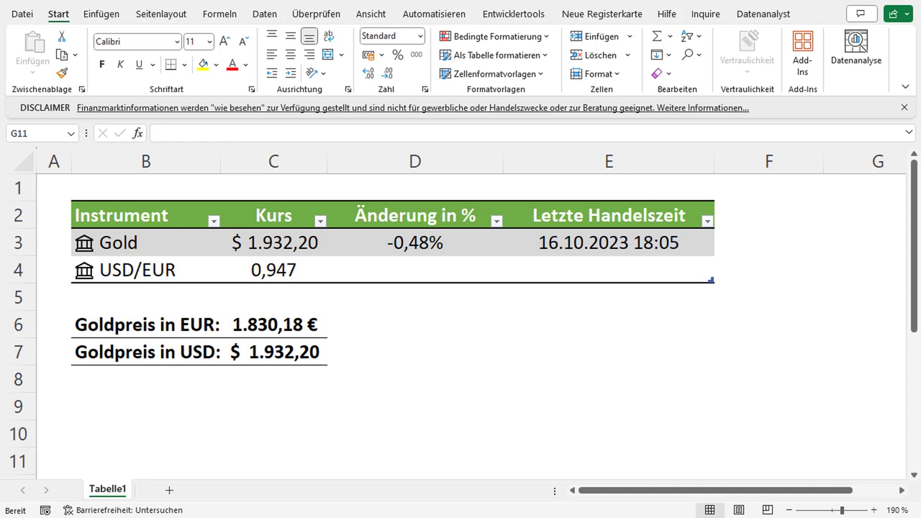
- Inspect the existing table's Instrument, Gold, price, Änderung in % and trade-time cells and formulas
click(131, 211)
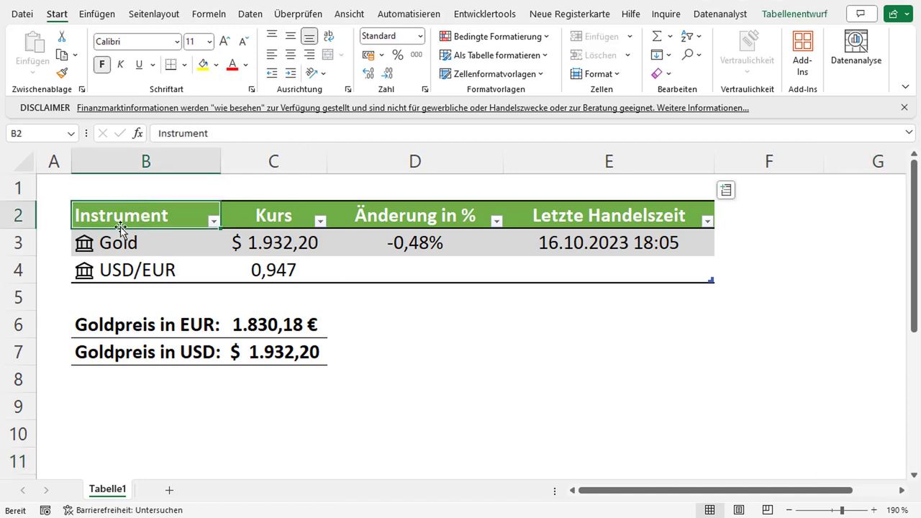
click(133, 248)
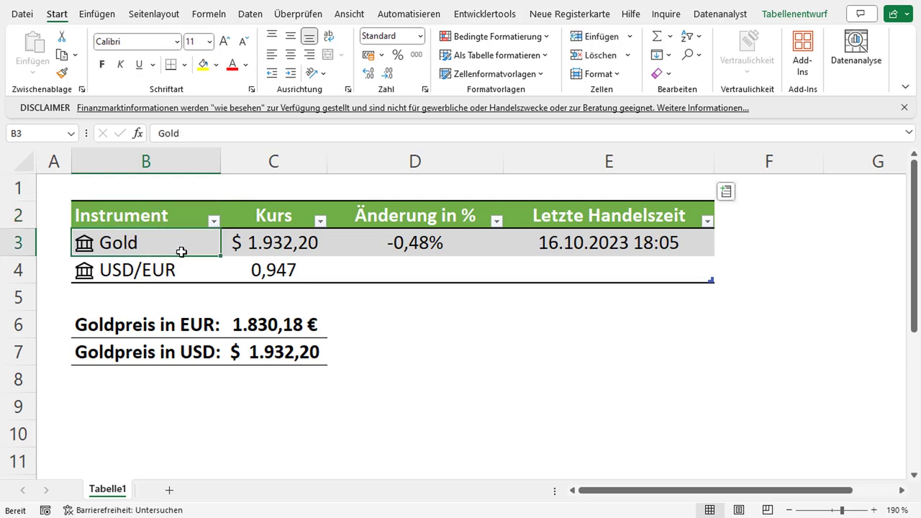
click(283, 243)
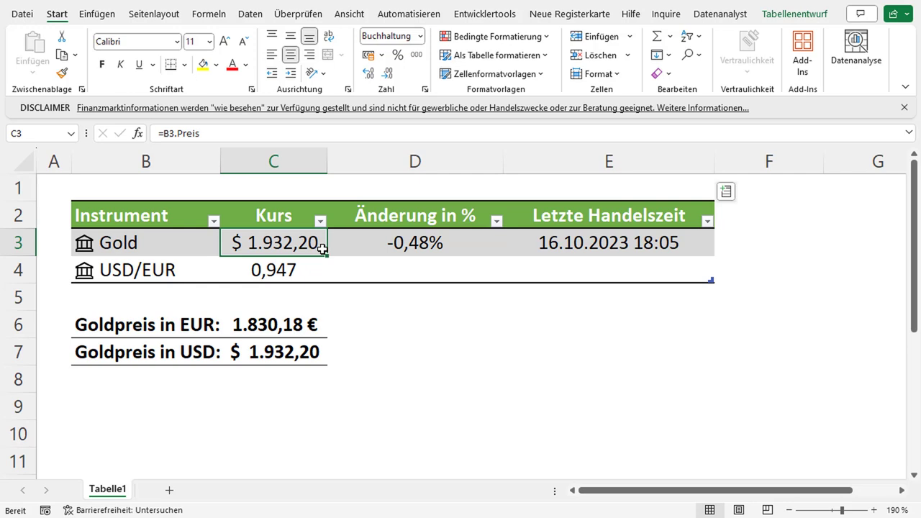
click(417, 219)
click(417, 249)
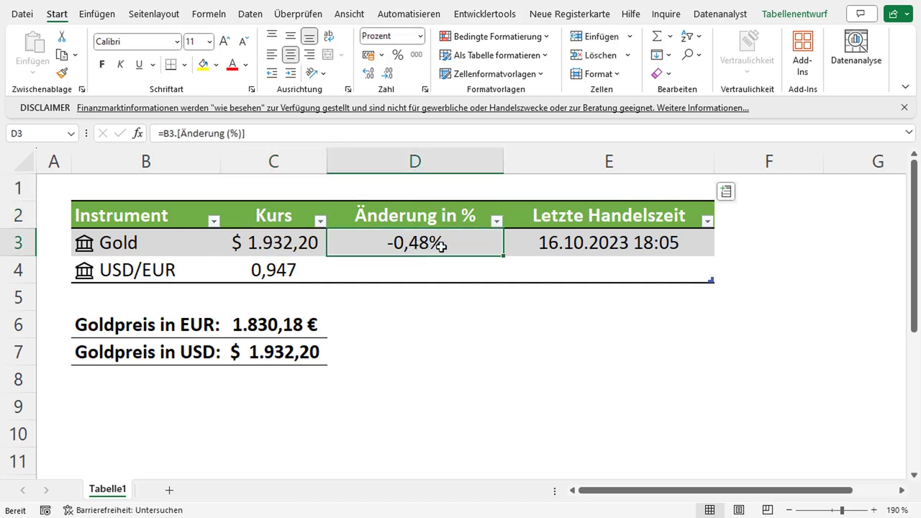
click(613, 247)
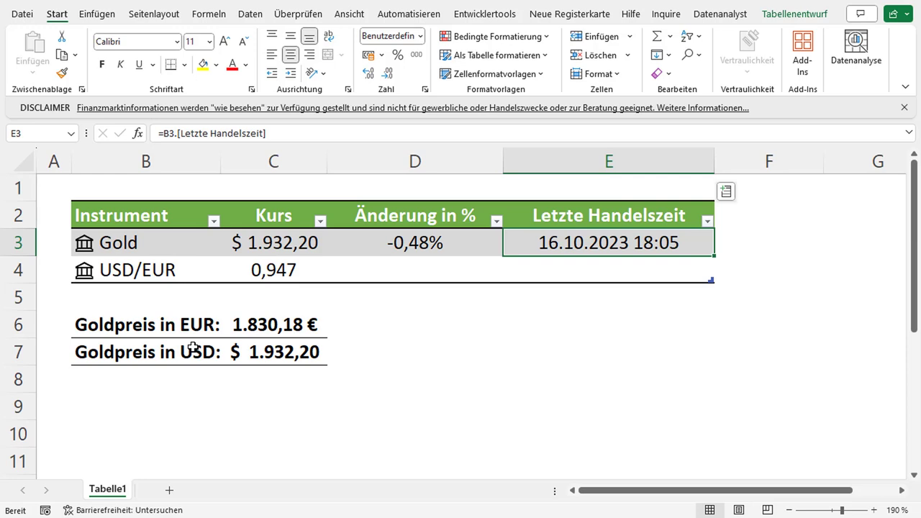
- Add a new sheet Tabelle2 and enter GOLD in cell B4
click(170, 494)
click(102, 203)
click(103, 225)
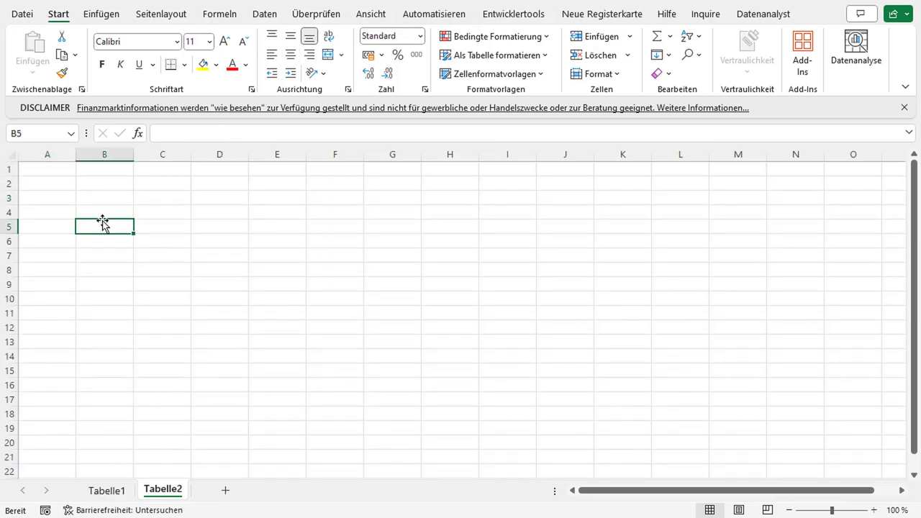
click(101, 211)
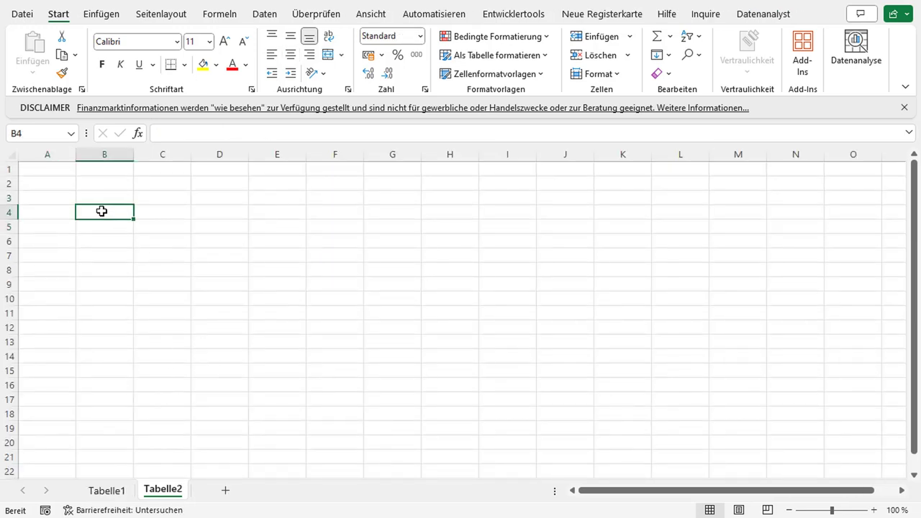
text(GOLD)
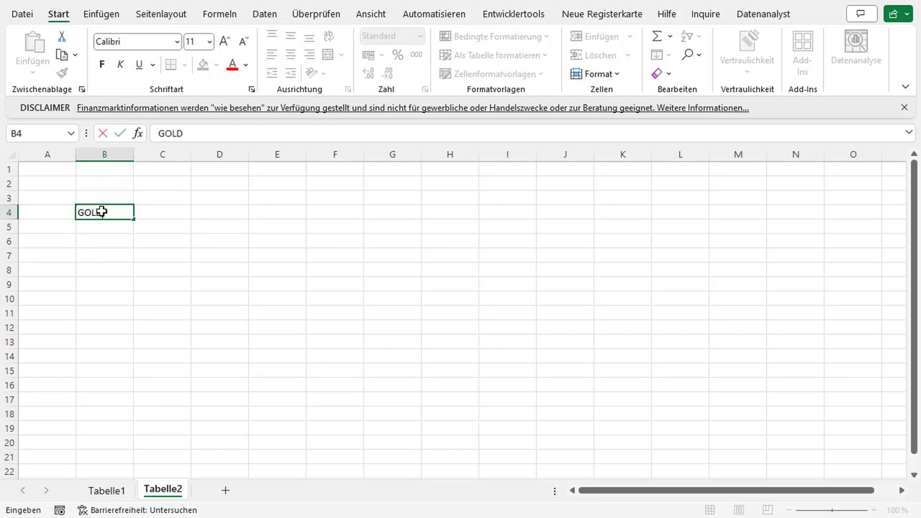
key(Return)
click(102, 211)
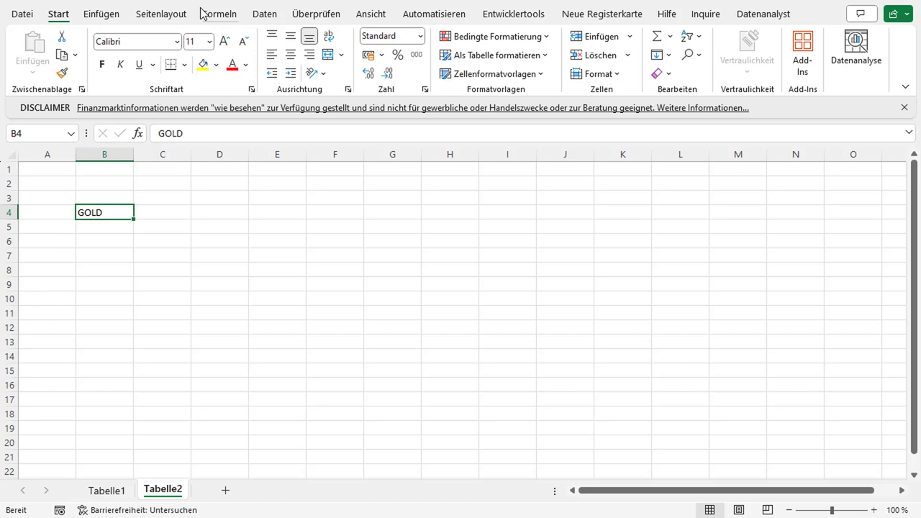
- Convert GOLD in B4 to the Aktien stock data type via Daten > Datentypen
click(113, 15)
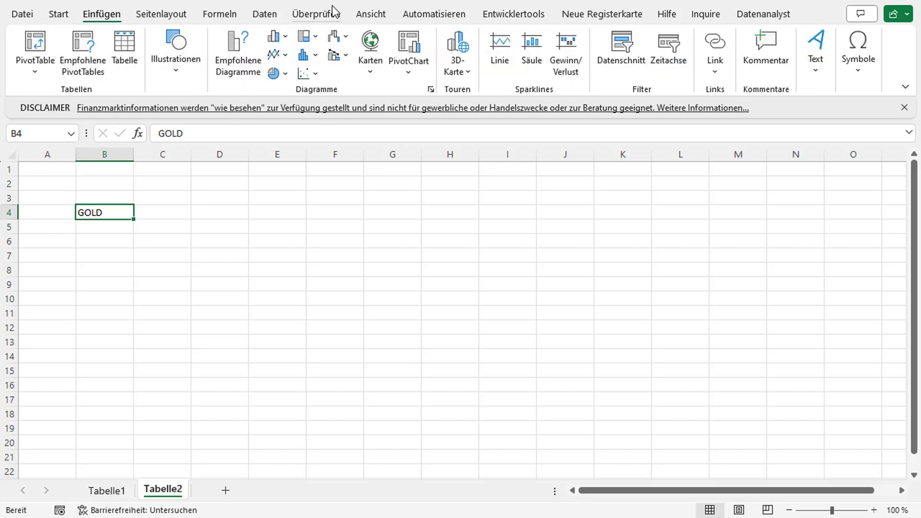
click(264, 14)
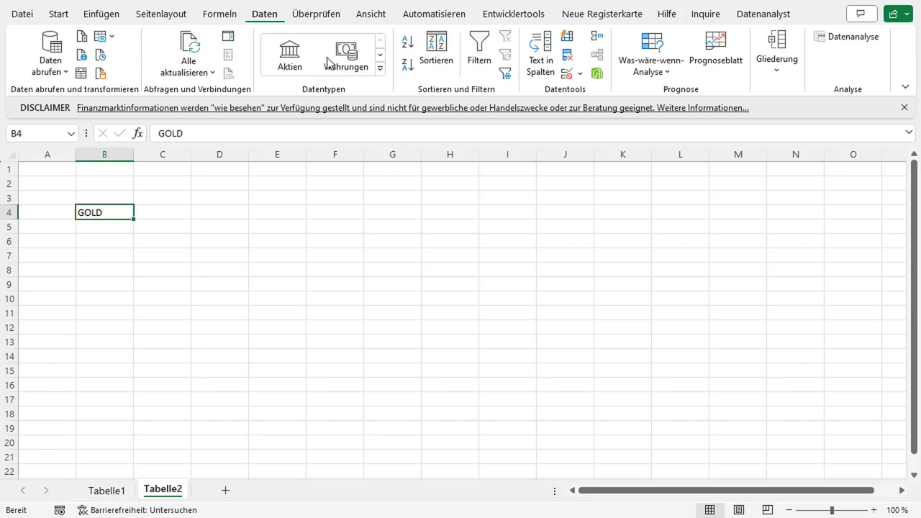
click(290, 58)
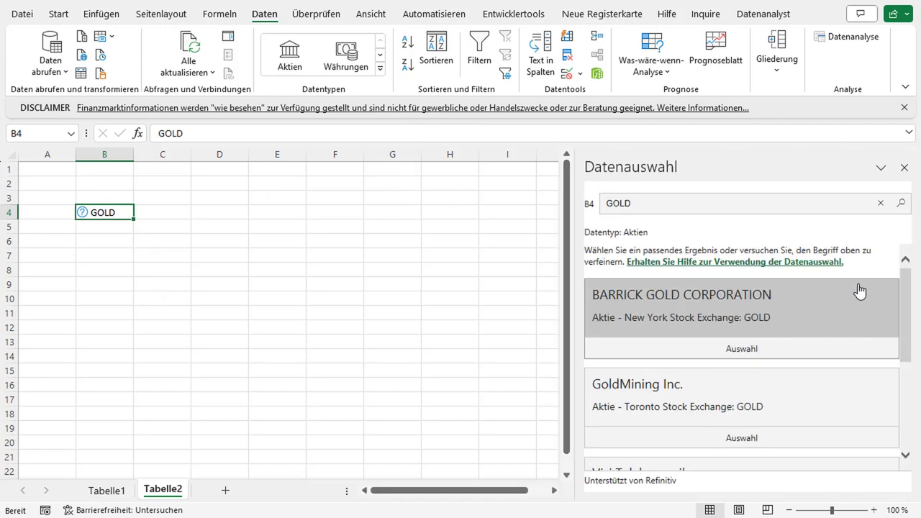
scroll(861, 291, down, 2)
scroll(811, 350, up, 2)
scroll(755, 310, down, 3)
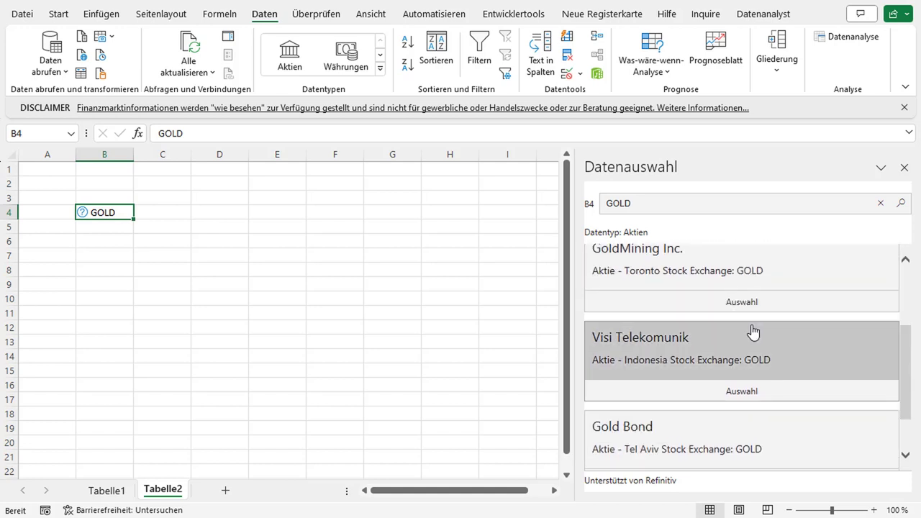
scroll(753, 330, down, 1)
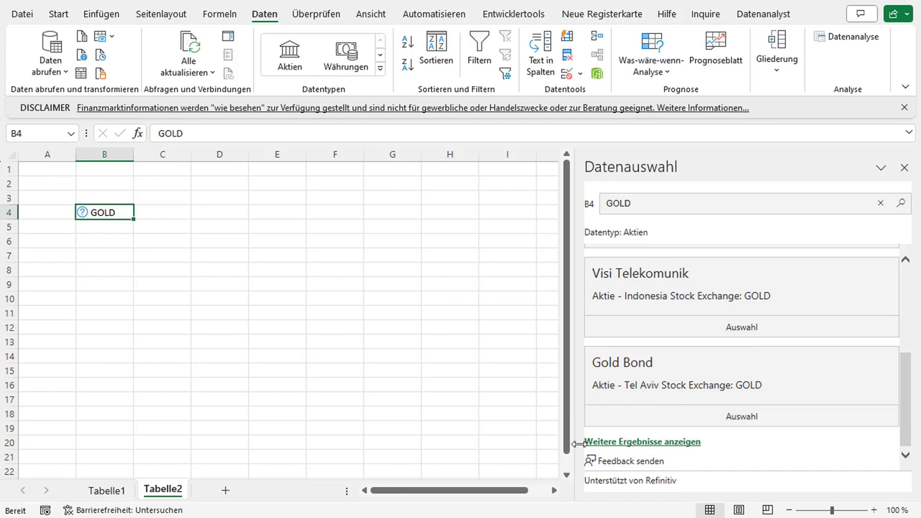
scroll(713, 410, up, 4)
scroll(716, 409, down, 4)
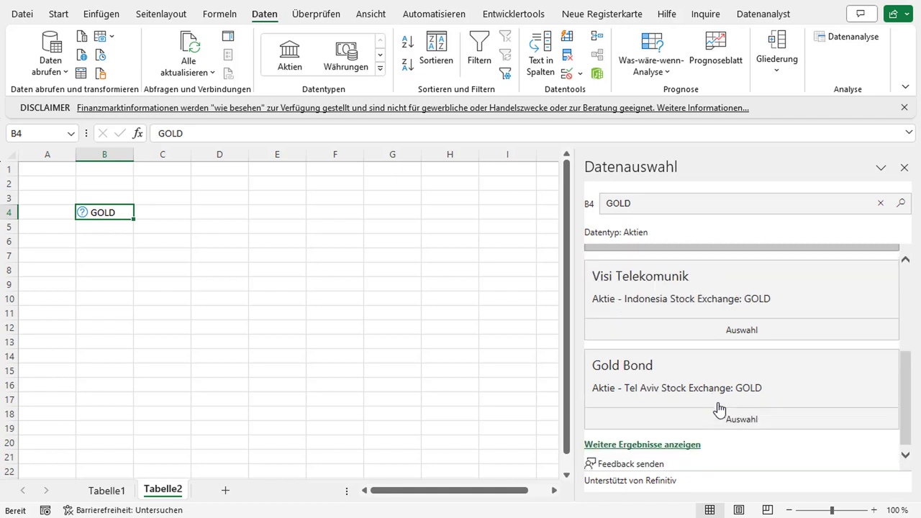
click(669, 443)
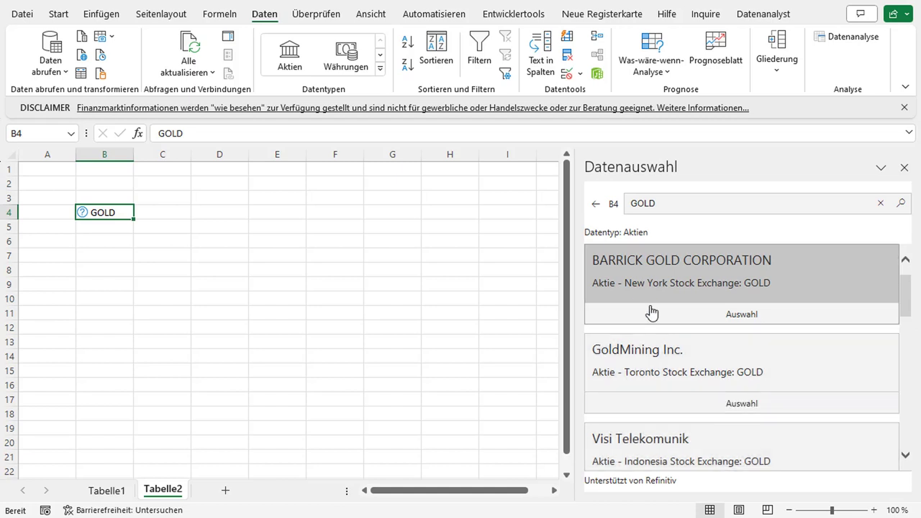
scroll(736, 333, down, 1)
scroll(738, 353, down, 1)
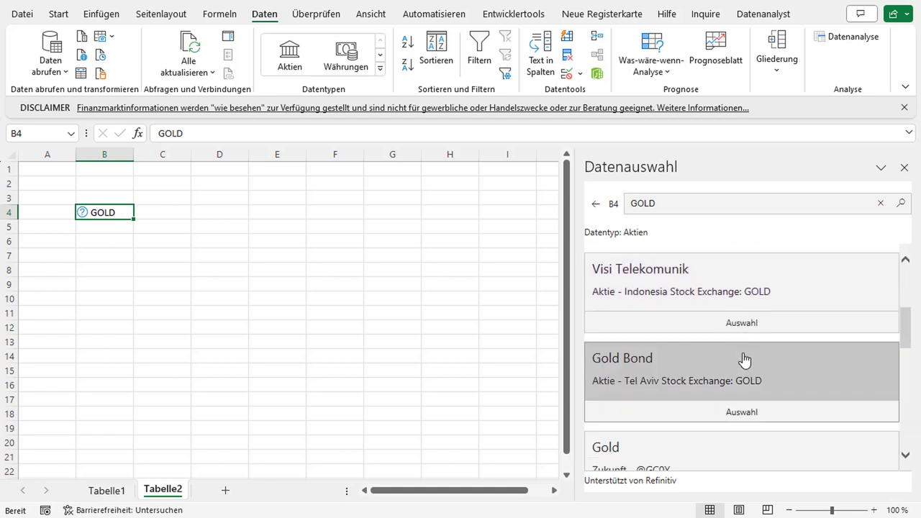
scroll(744, 362, down, 1)
scroll(744, 362, down, 1)
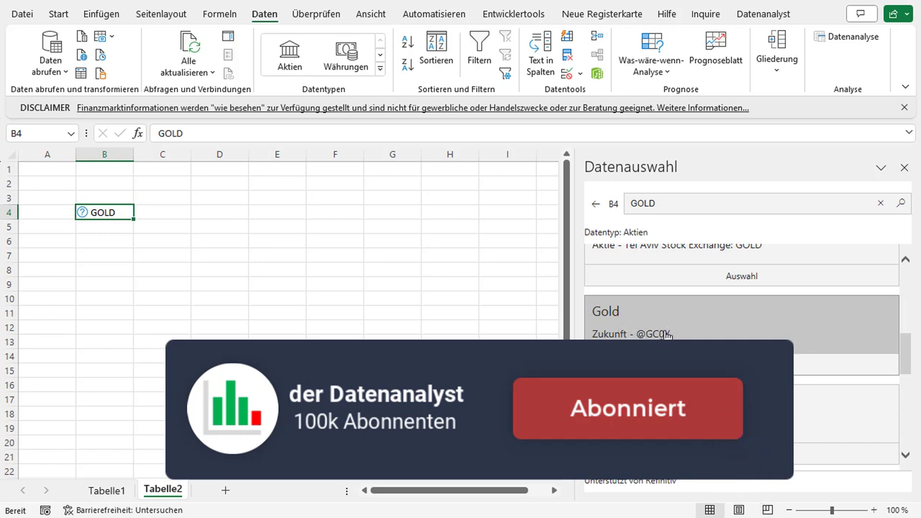
click(664, 330)
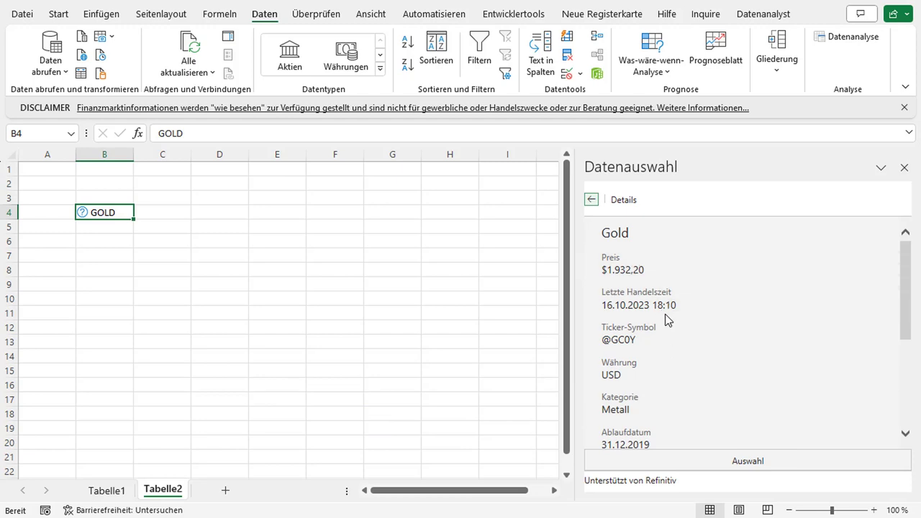
scroll(668, 319, down, 1)
scroll(647, 317, down, 3)
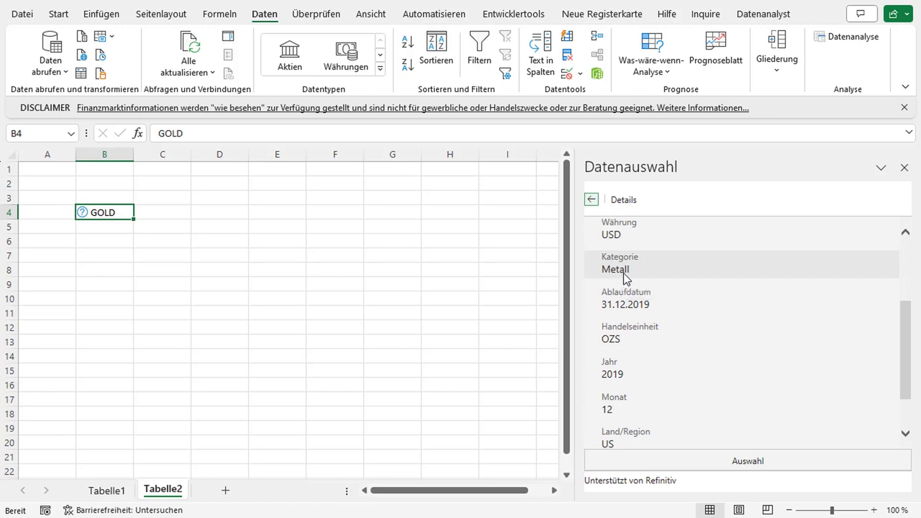
scroll(623, 273, up, 1)
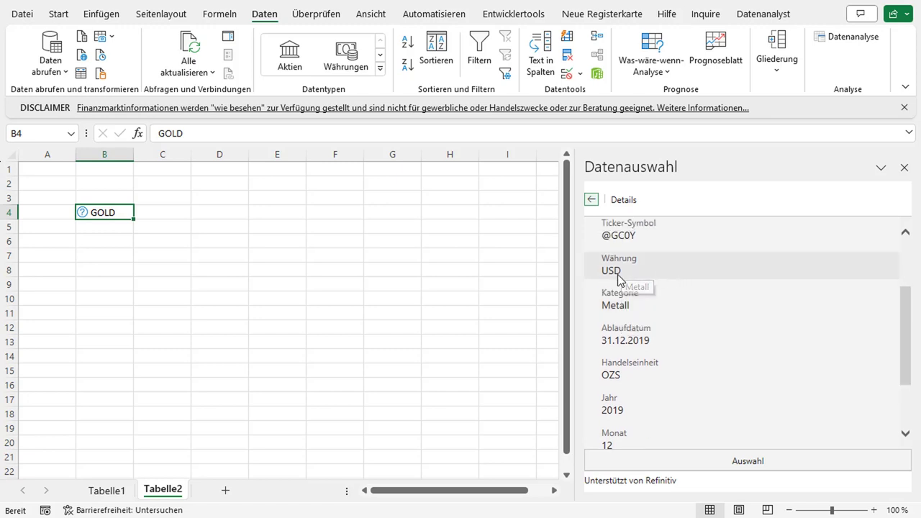
scroll(697, 325, down, 3)
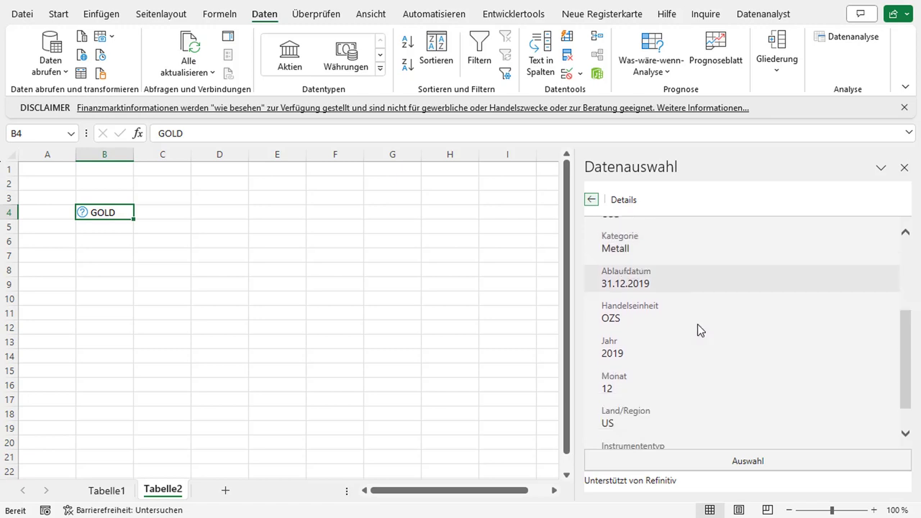
scroll(691, 323, up, 5)
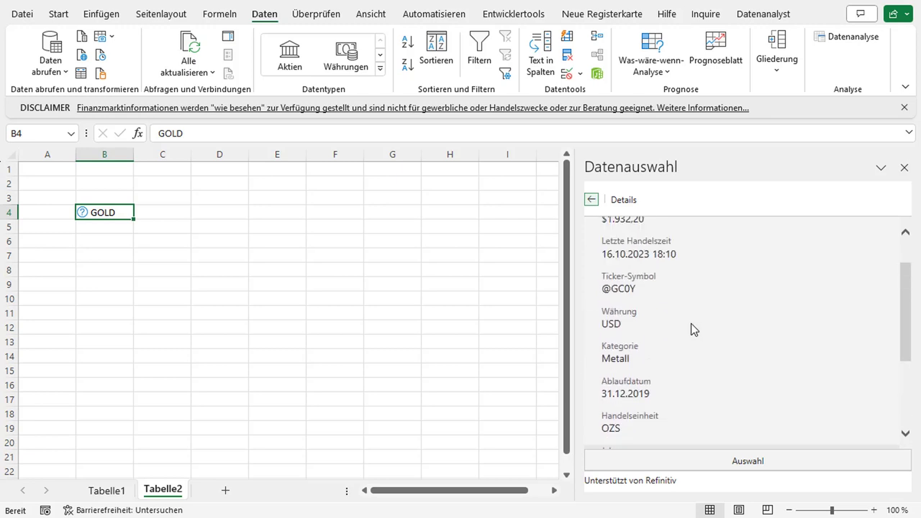
scroll(689, 321, up, 2)
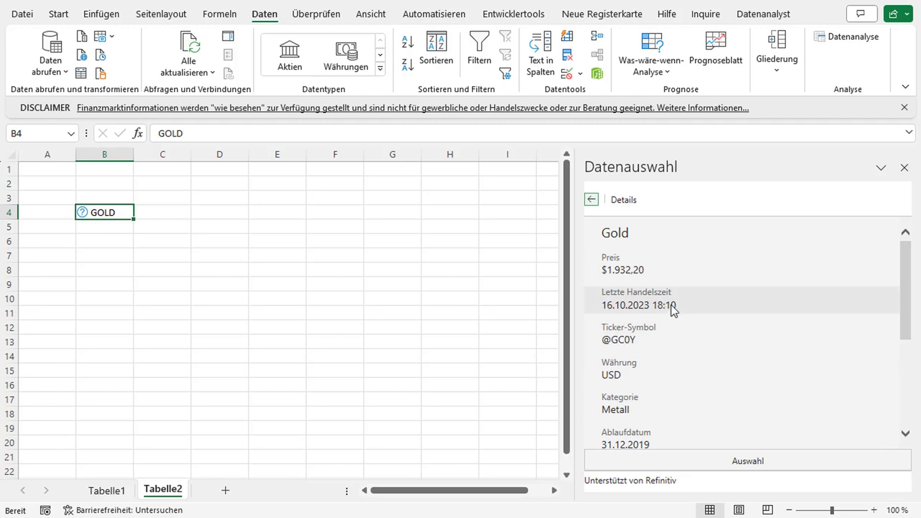
click(720, 461)
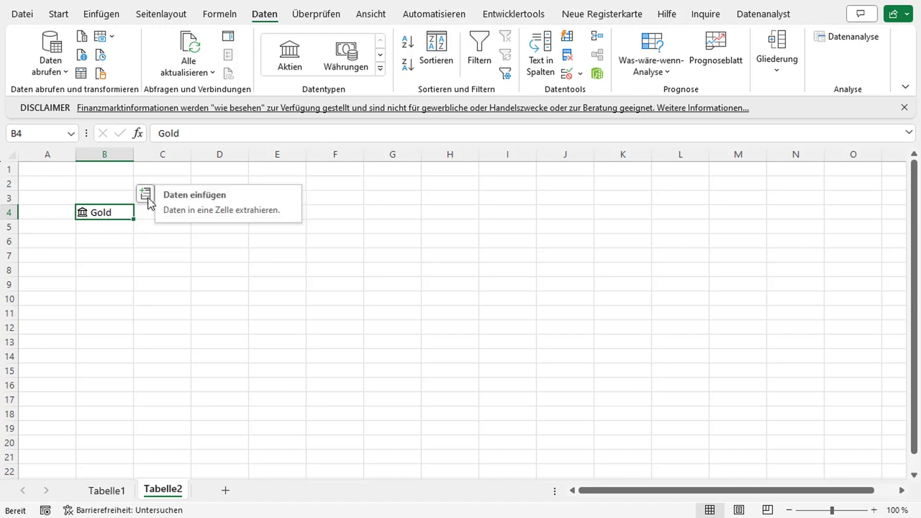
- Extract Gold's price, % change and last trade time into C4:E4, autofit column E, and select B3
click(146, 195)
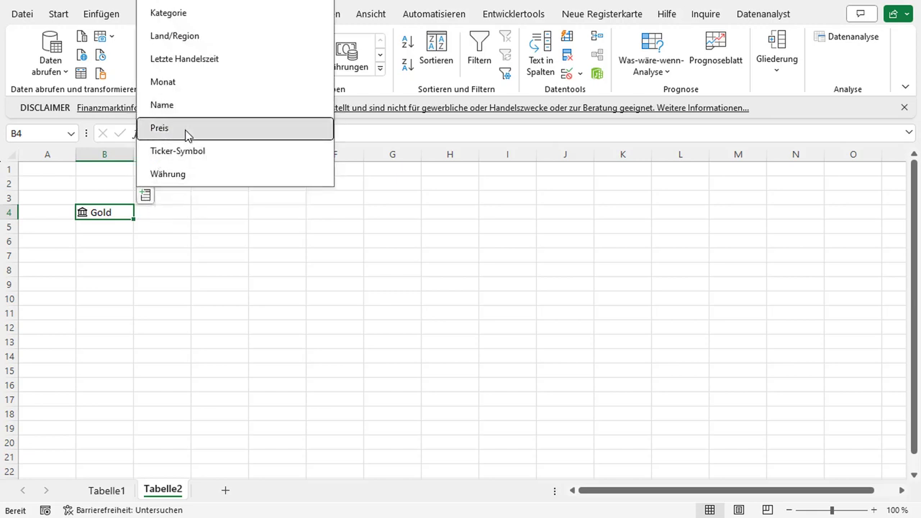
click(186, 130)
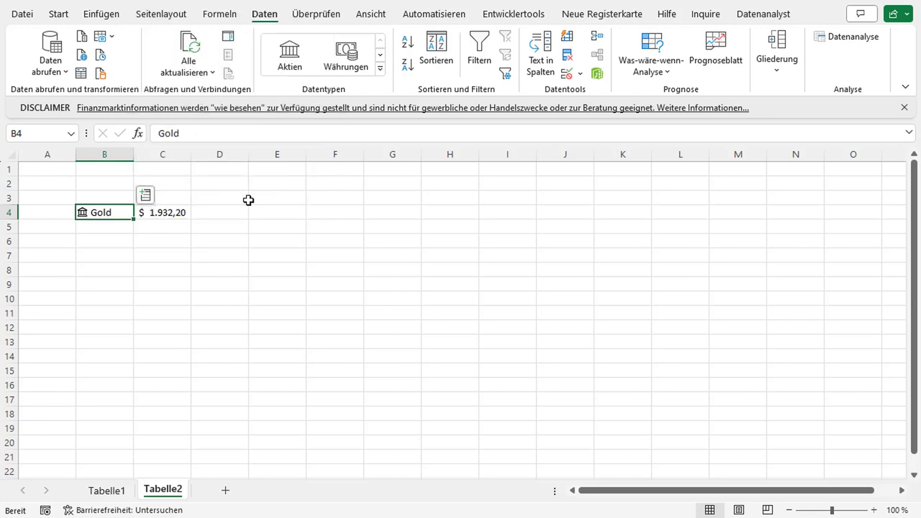
click(146, 195)
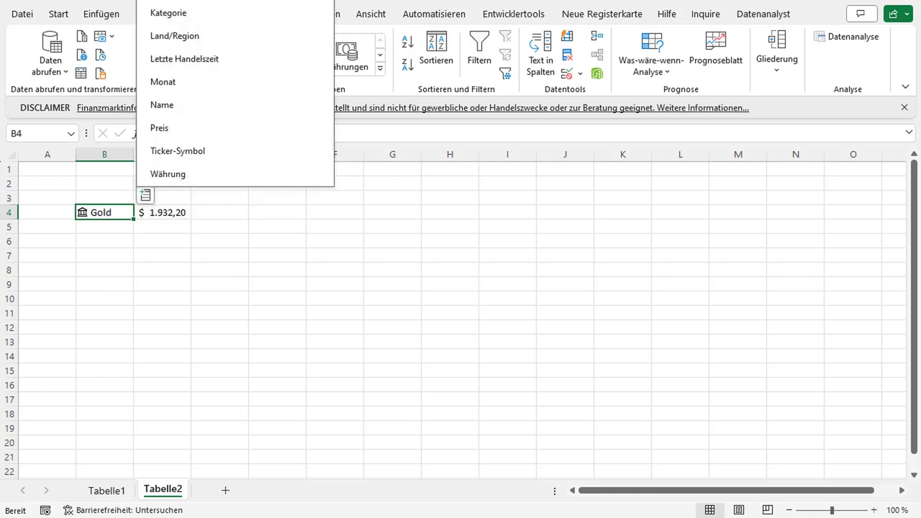
click(146, 195)
click(204, 59)
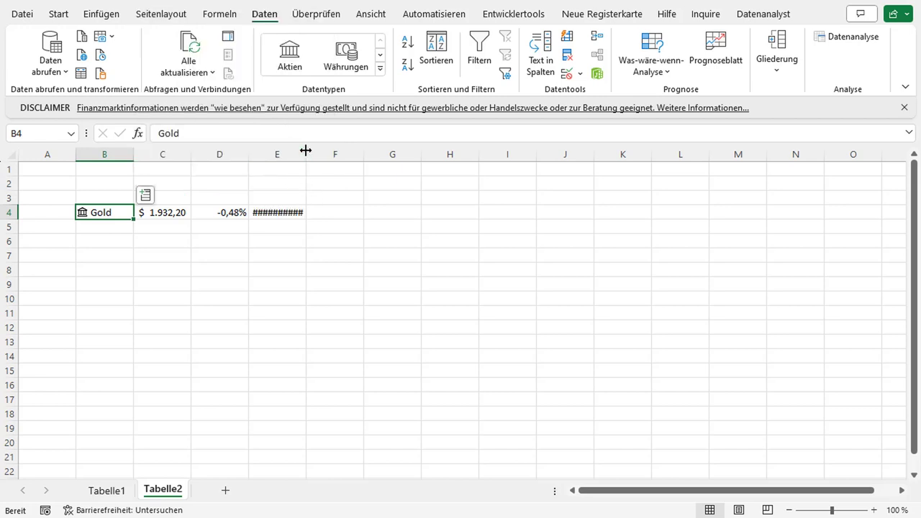
double_click(306, 154)
click(119, 226)
click(129, 198)
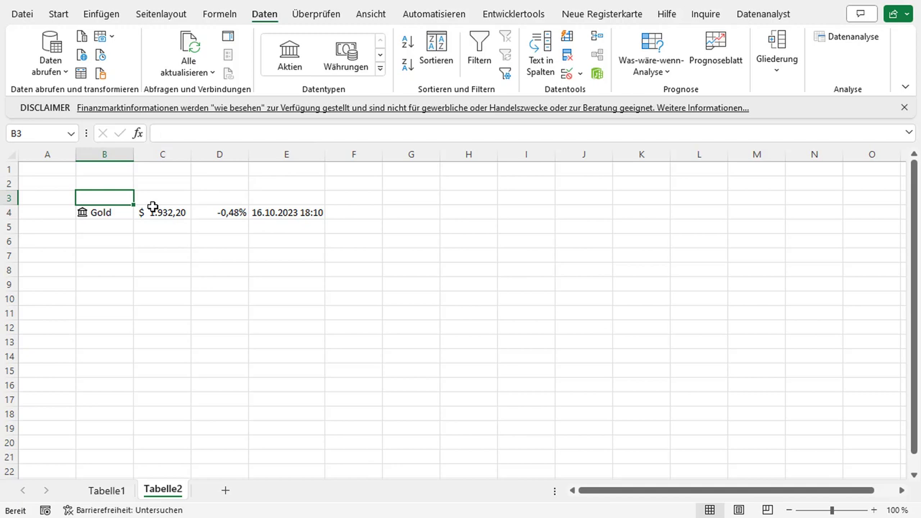
- Enter headers Instrument, Kurs in USD, Änderung in % and Letzte Handelszeit in B3:E3
text(Instrumen)
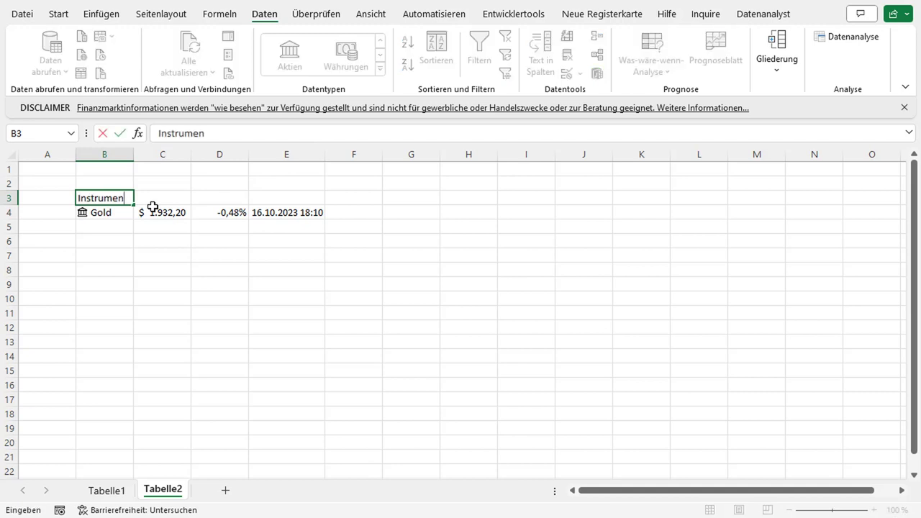
text(t)
key(Tab)
text(Kurs i)
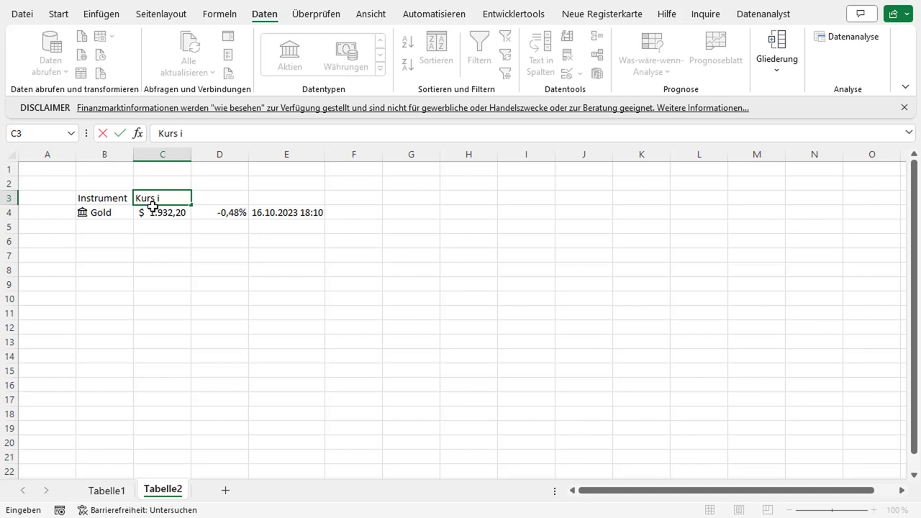
text(n USD)
key(Tab)
text(A)
key(BackSpace)
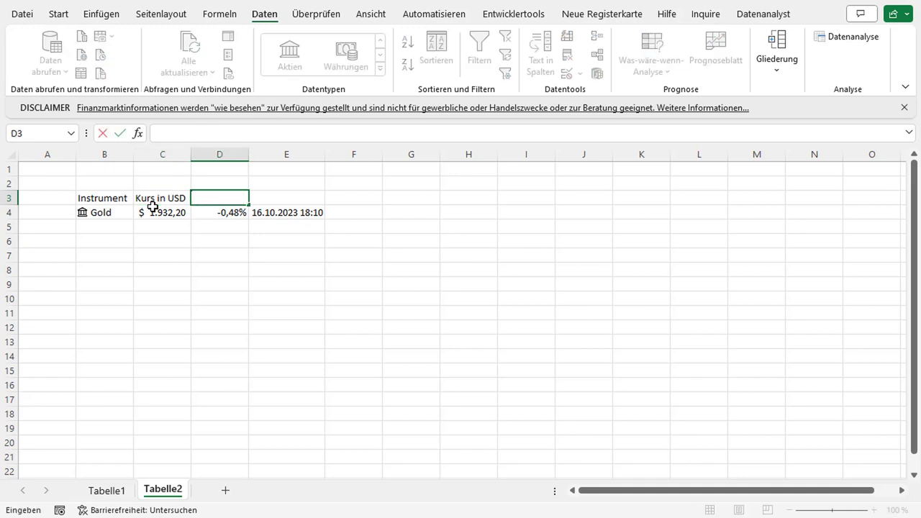
text(Änderung in %)
key(Tab)
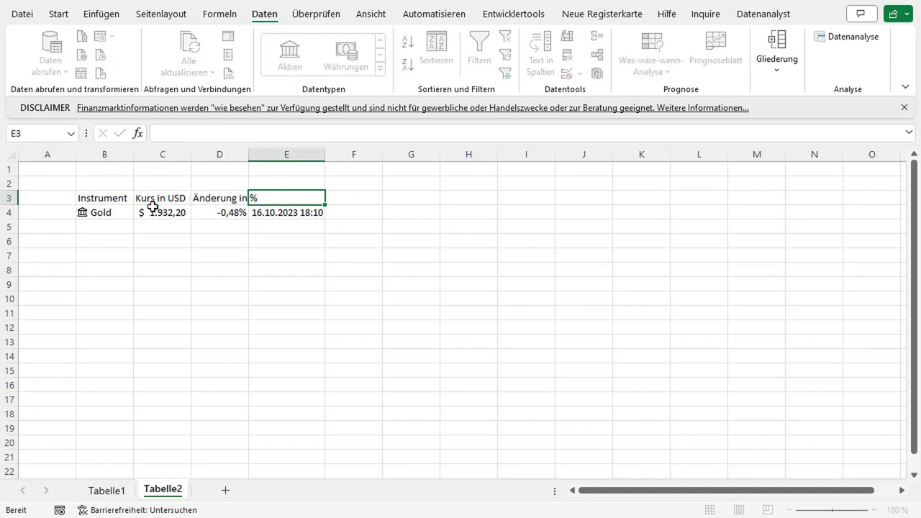
text(Letzte H)
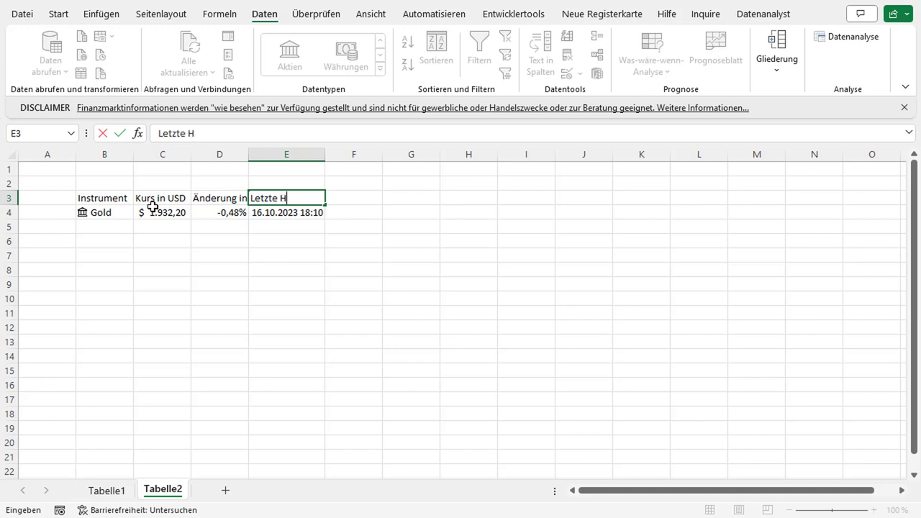
text(andelszeit)
click(108, 213)
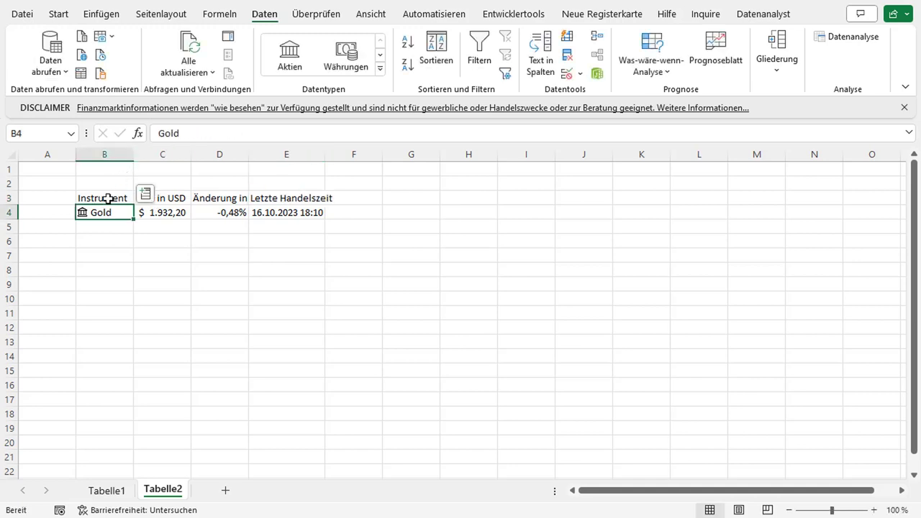
- Create a table with headers from range B3:E4 via Einfügen > Tabelle
drag(107, 198, 302, 213)
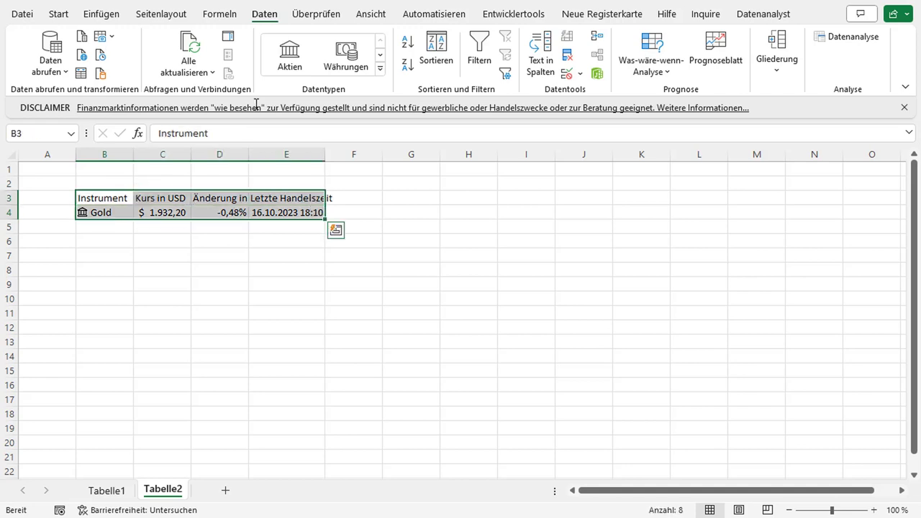
click(100, 14)
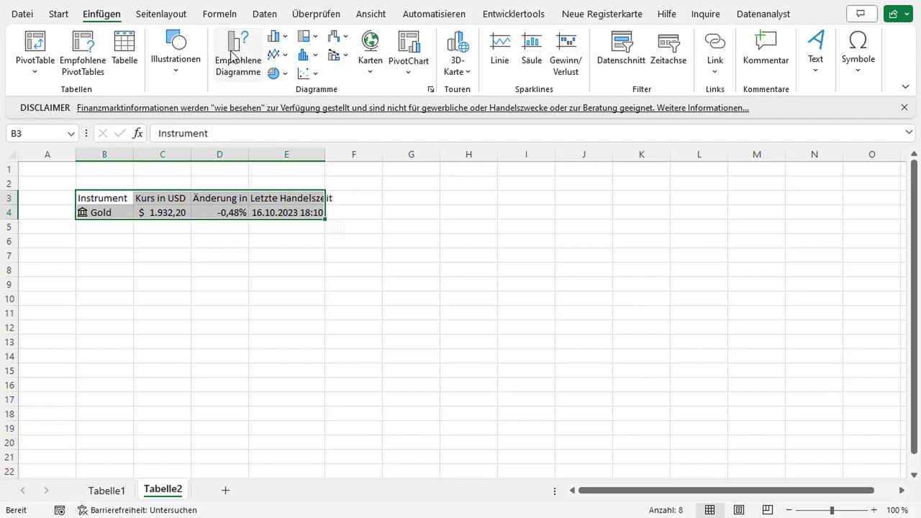
click(125, 50)
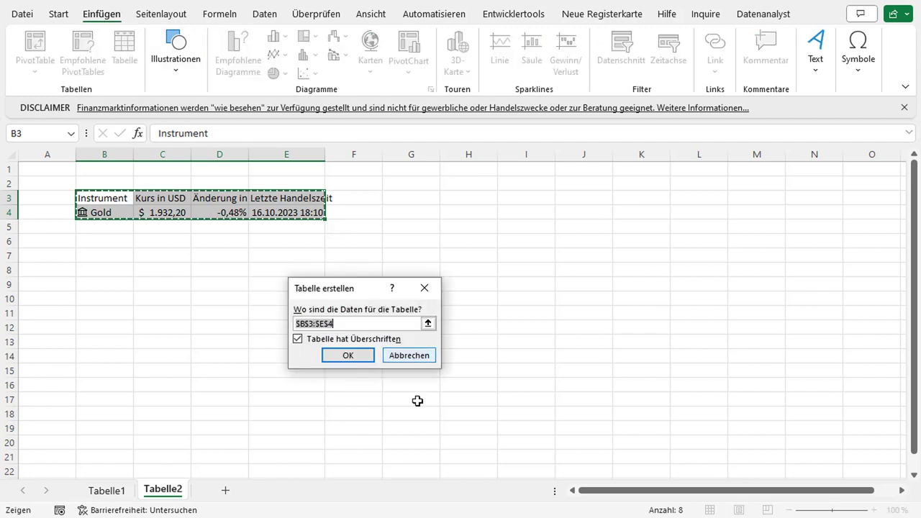
click(343, 354)
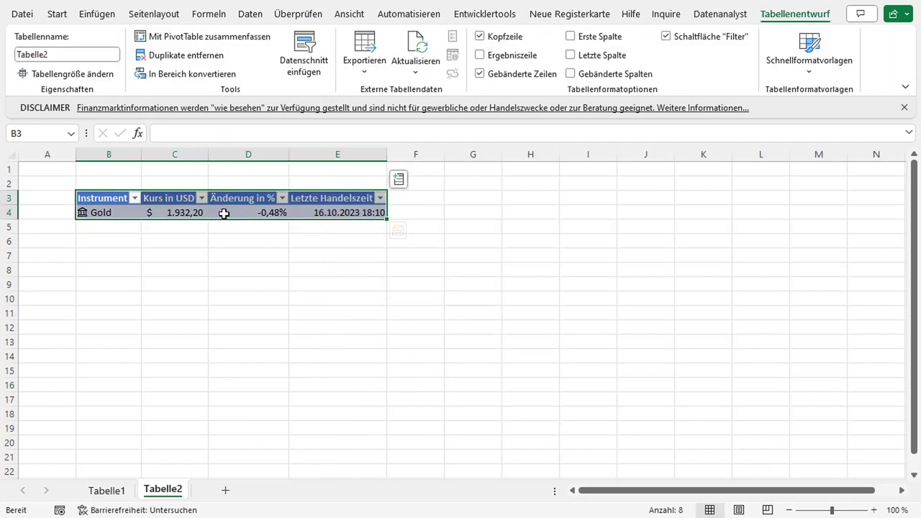
click(109, 225)
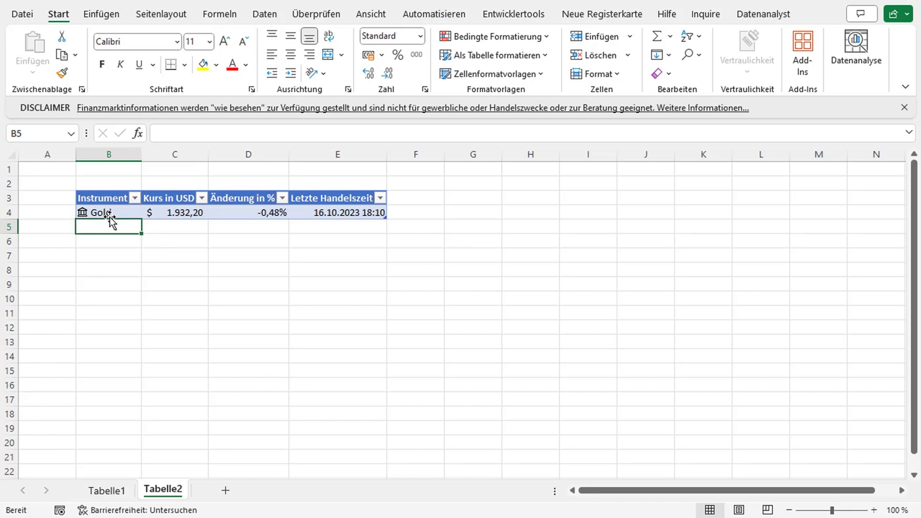
- Add USD/EUR as a new table row in B5 and convert it to the Währungen data type
text(E)
text(USD/)
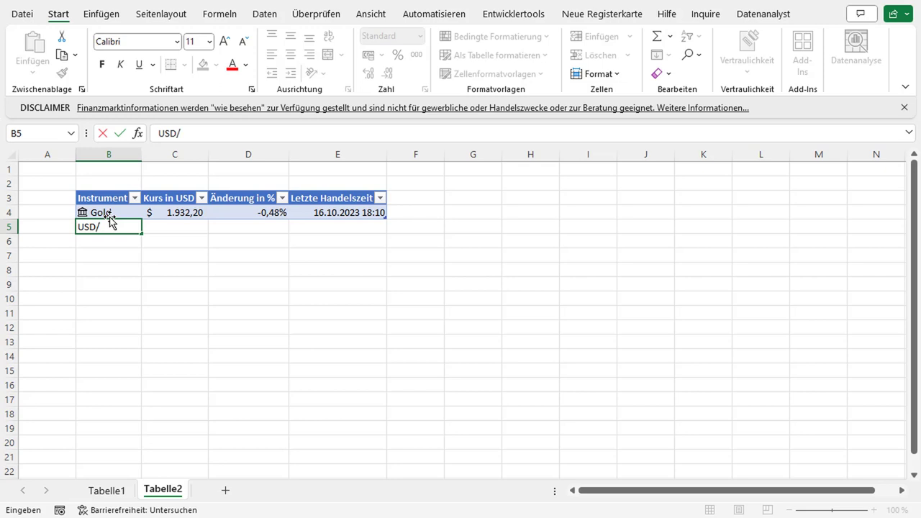
text(EUR)
key(Tab)
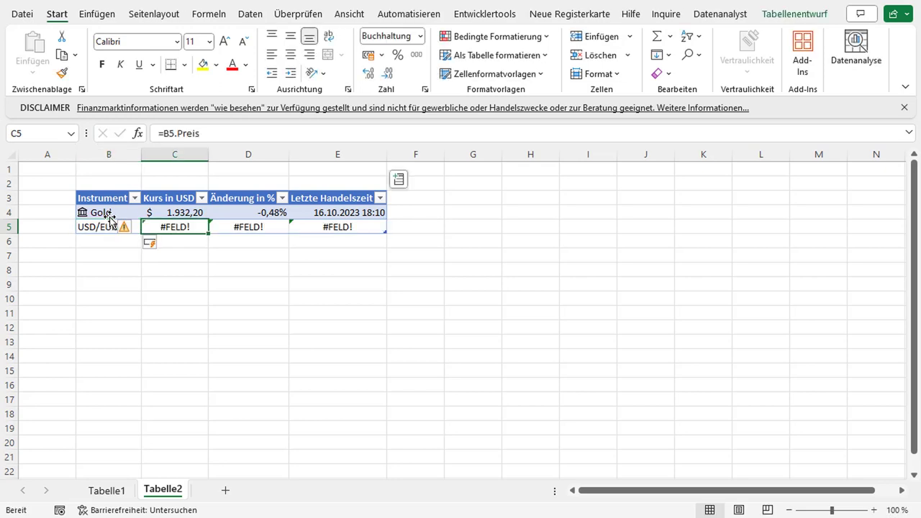
click(108, 227)
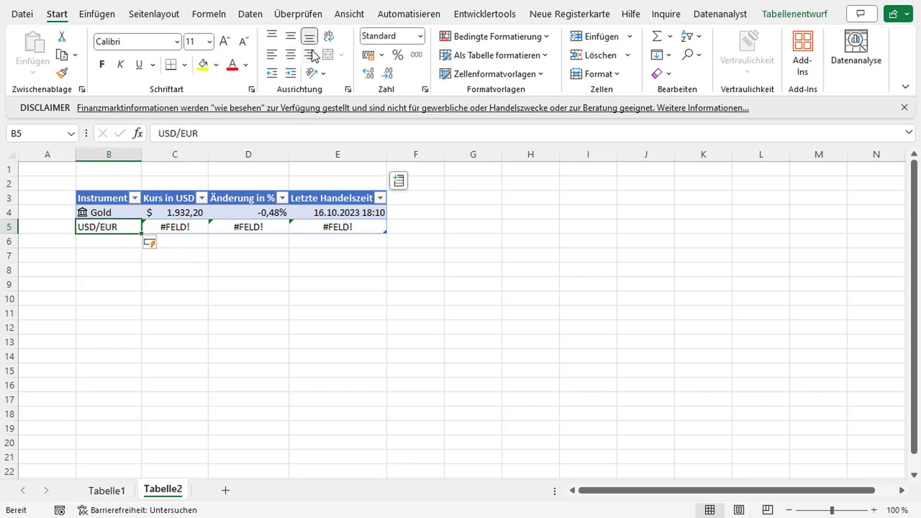
click(250, 14)
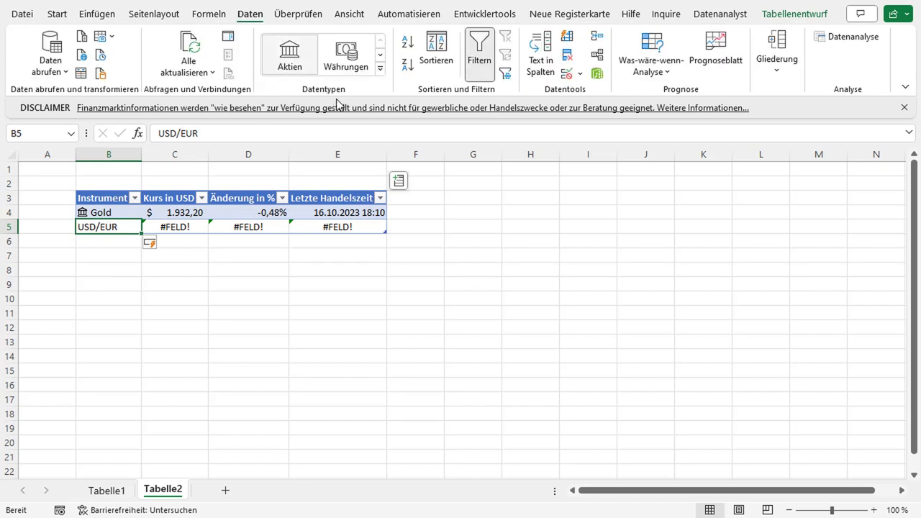
click(345, 57)
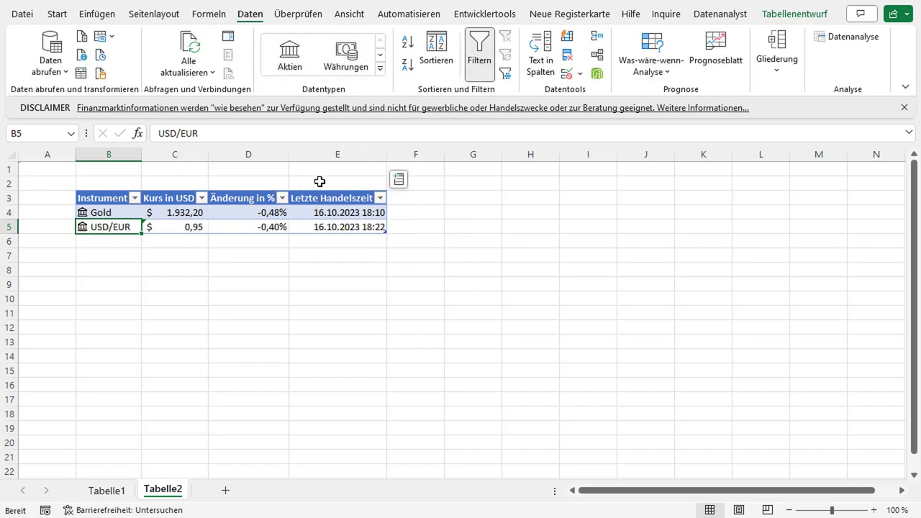
- Format the USD/EUR rate in C5 as a plain Zahl with three decimals (0,947)
click(172, 232)
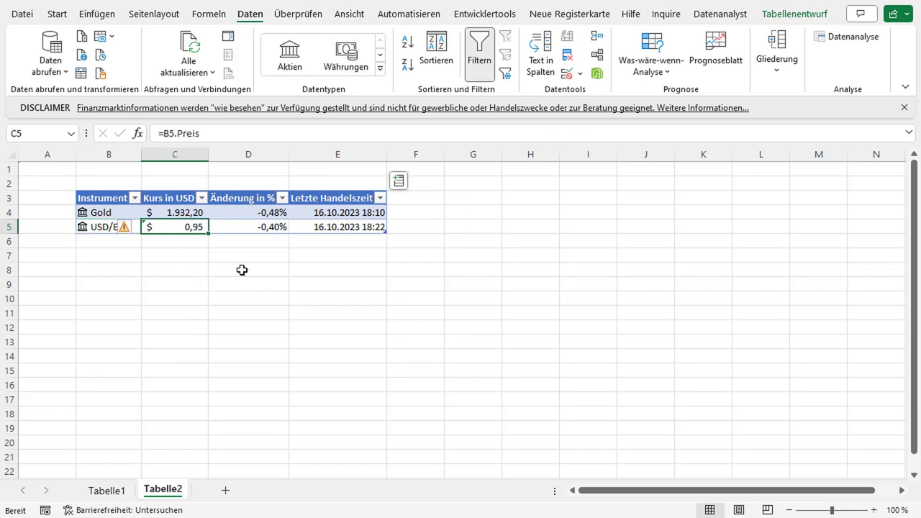
click(64, 15)
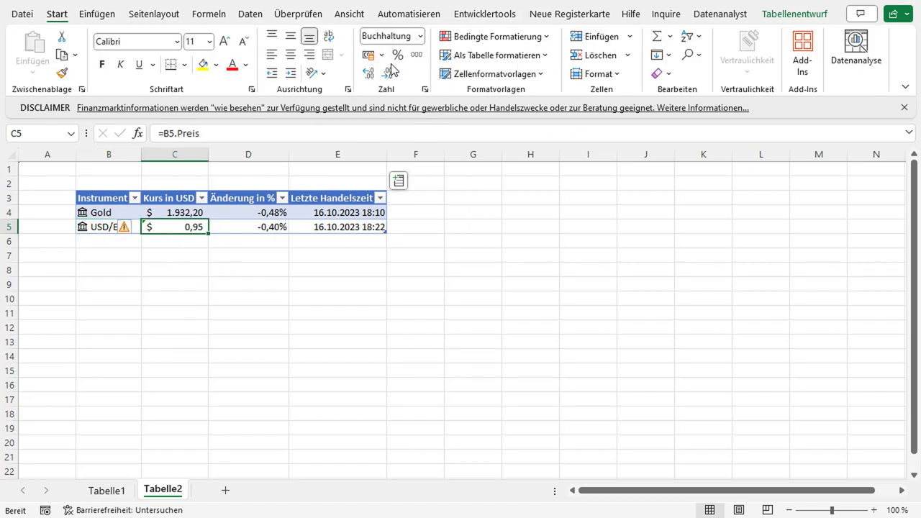
click(420, 36)
click(409, 98)
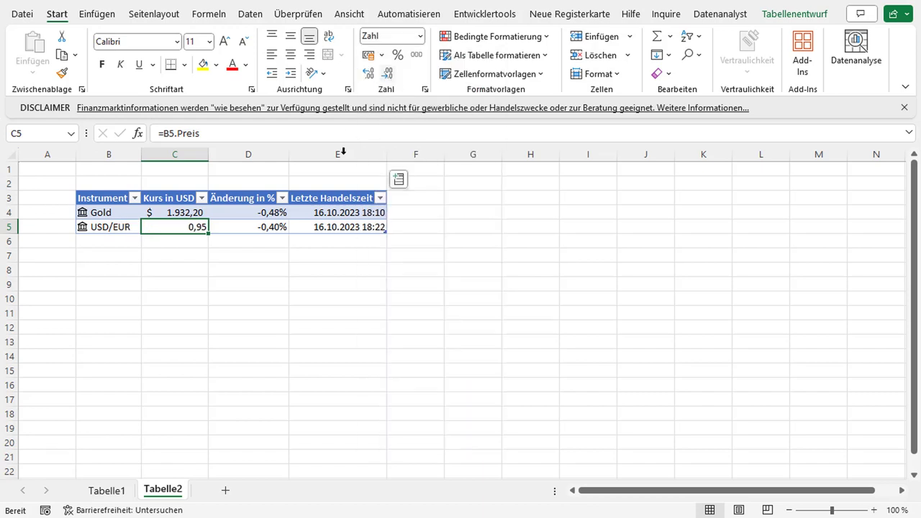
click(387, 73)
click(373, 74)
click(373, 75)
click(387, 73)
click(102, 254)
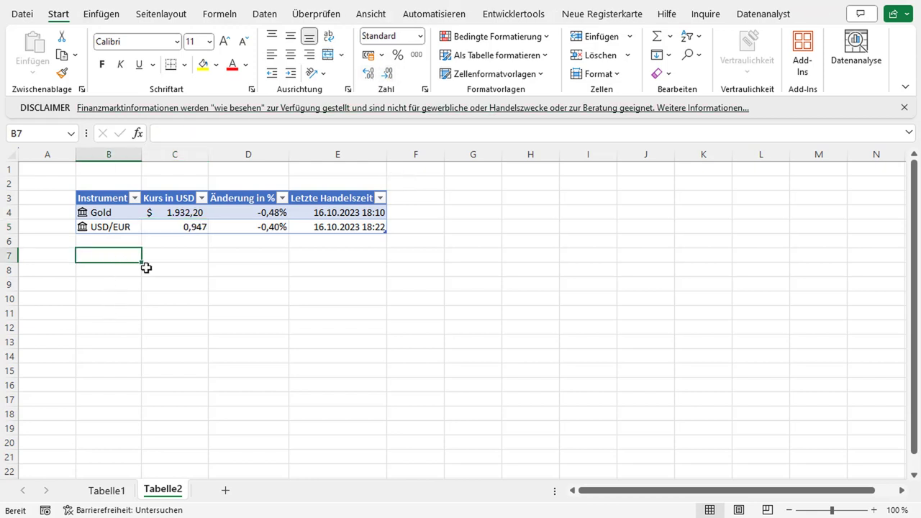
- Label B7 'Goldkurs in USD' and B8 'Goldkurs in EUR', and autofit column B
text(Goldore)
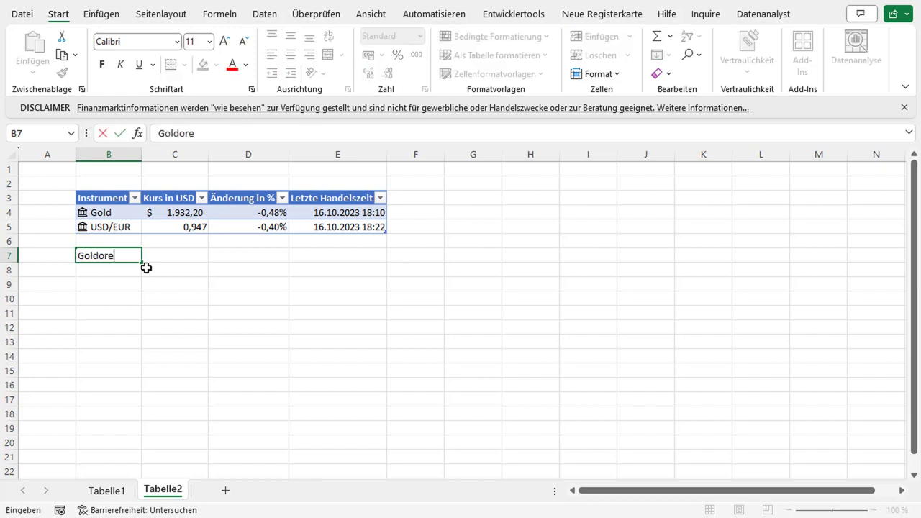
key(BackSpace)
key(BackSpace)
key(BackSpace)
text(SD)
key(Return)
text(Goldkurs )
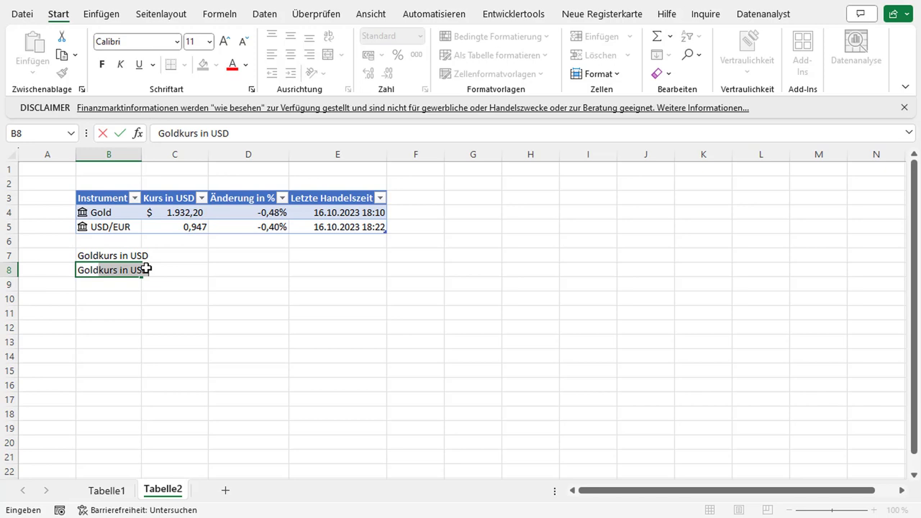
text(in )
text(EUR)
key(ctrl+Return)
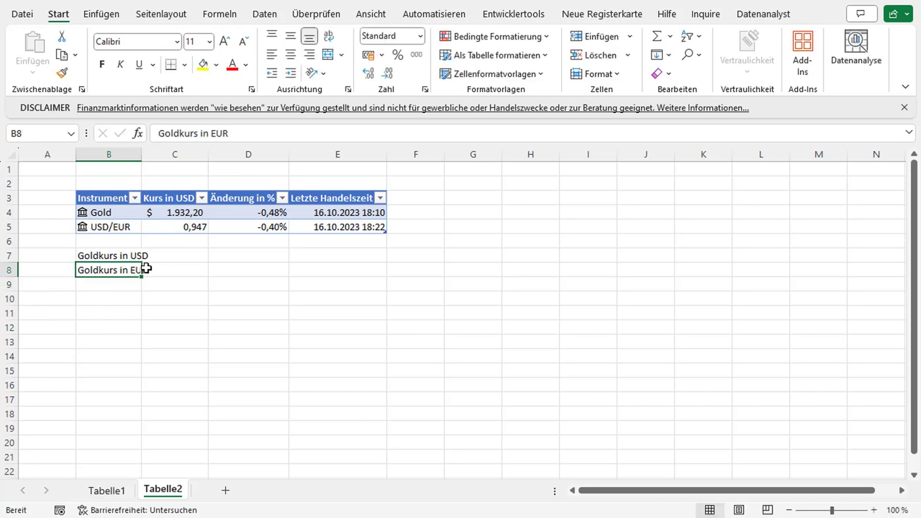
double_click(141, 154)
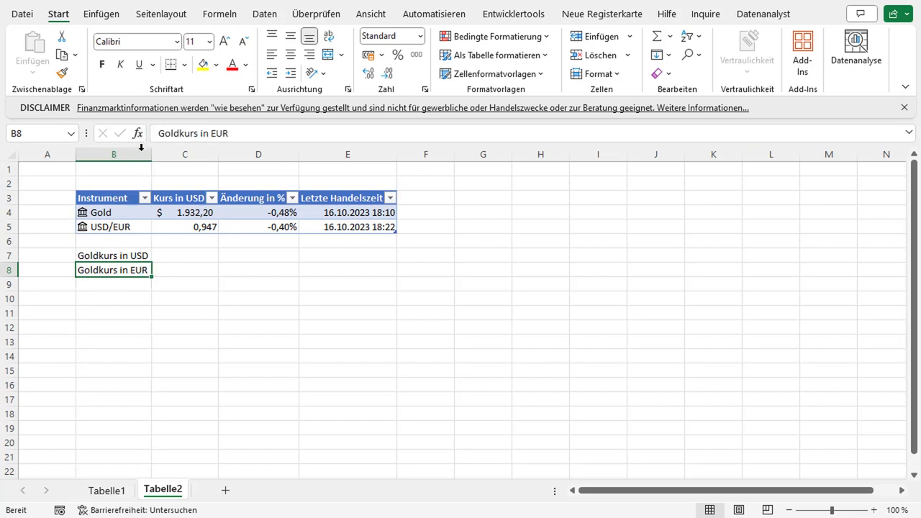
- Enter =C4 in C7 for the USD gold price
click(185, 253)
text(=)
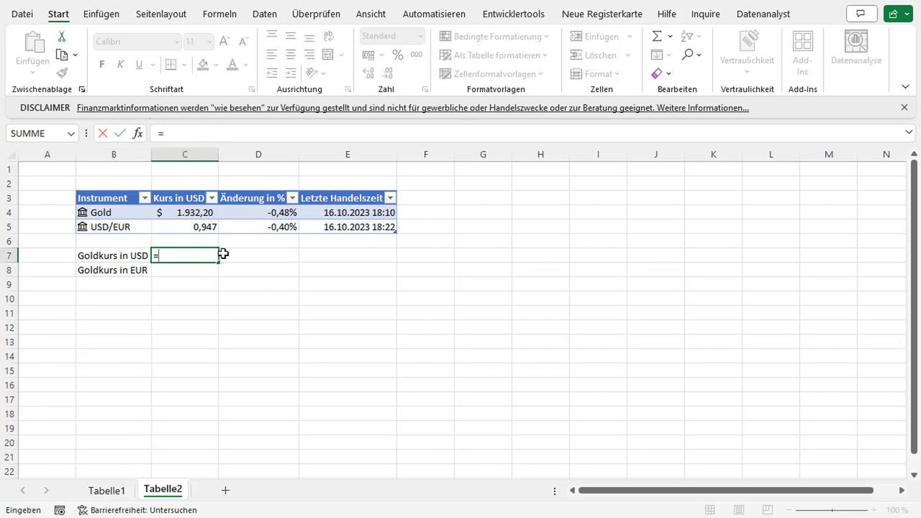
click(206, 214)
key(Return)
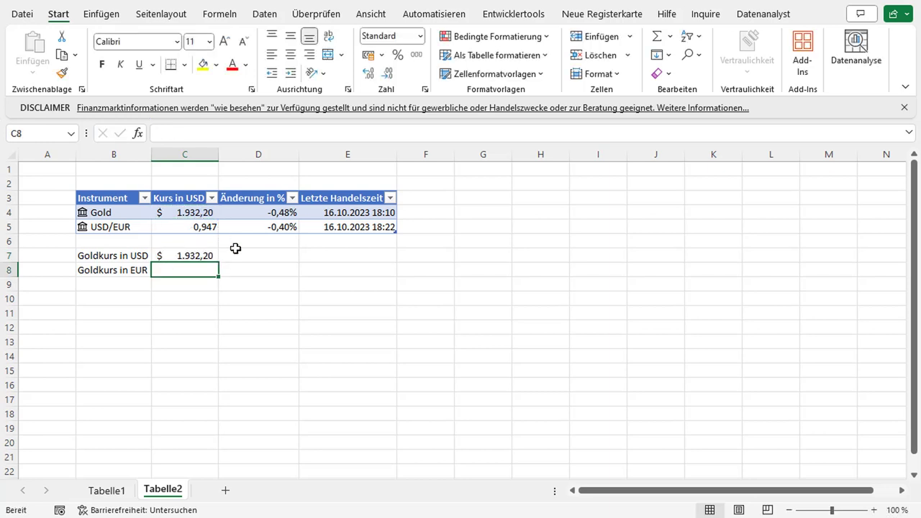
key(Up)
- Enter =C7*C5 in C8 to convert the gold price to EUR
click(189, 272)
text(=)
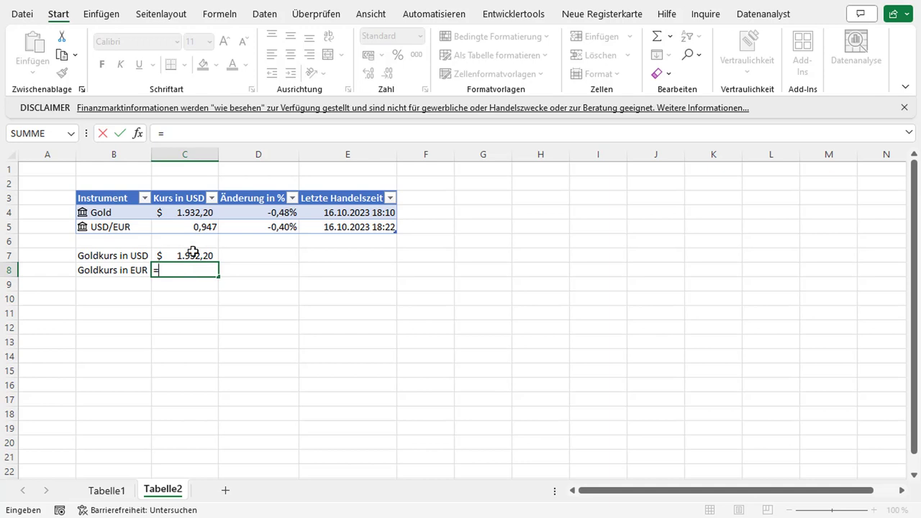
click(185, 255)
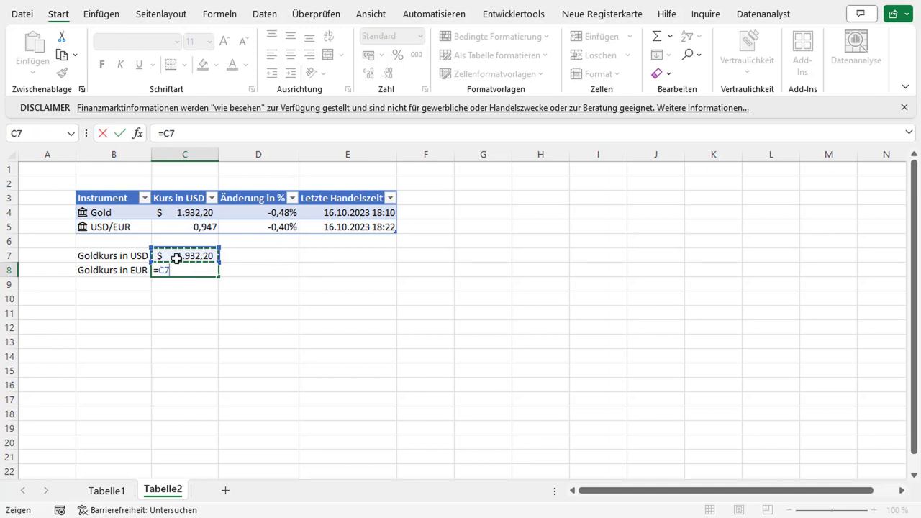
text(*)
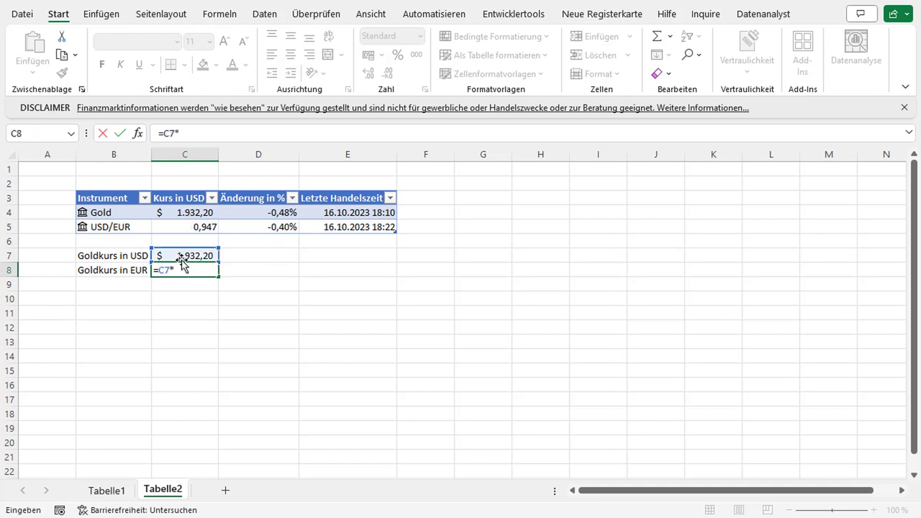
click(192, 226)
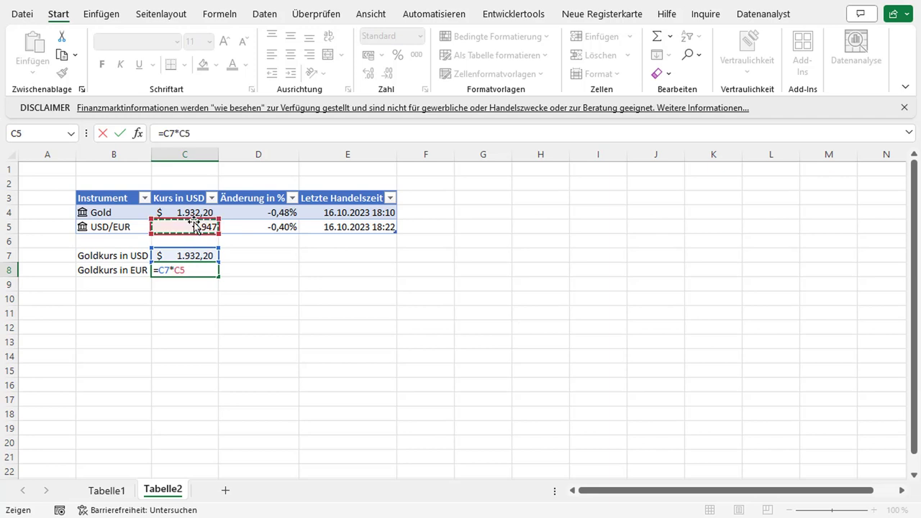
key(Return)
key(Up)
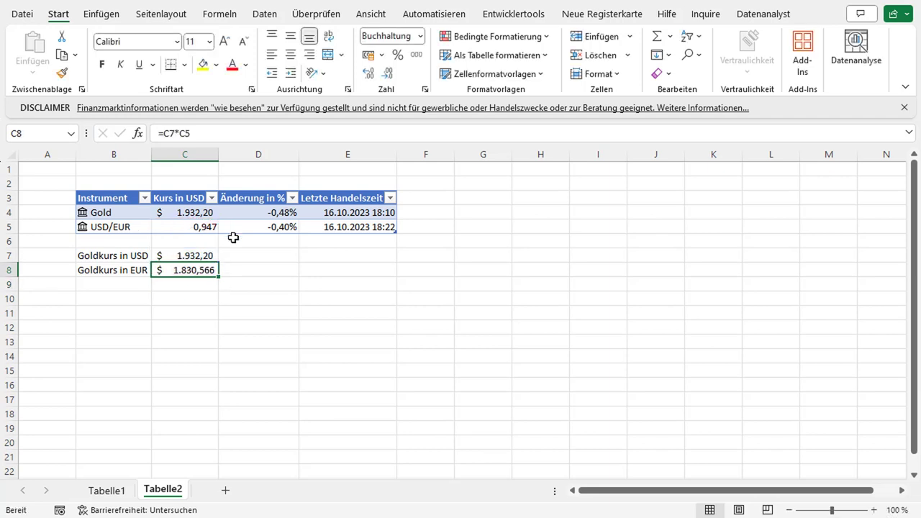
- Format C8 in € Deutsch (Deutschland) accounting format, showing 1.830,57 €
click(387, 58)
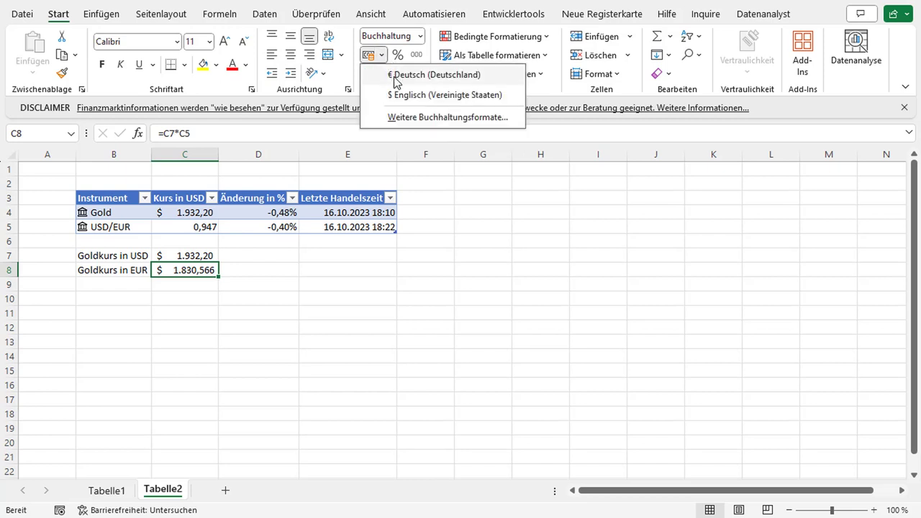
click(394, 79)
click(176, 286)
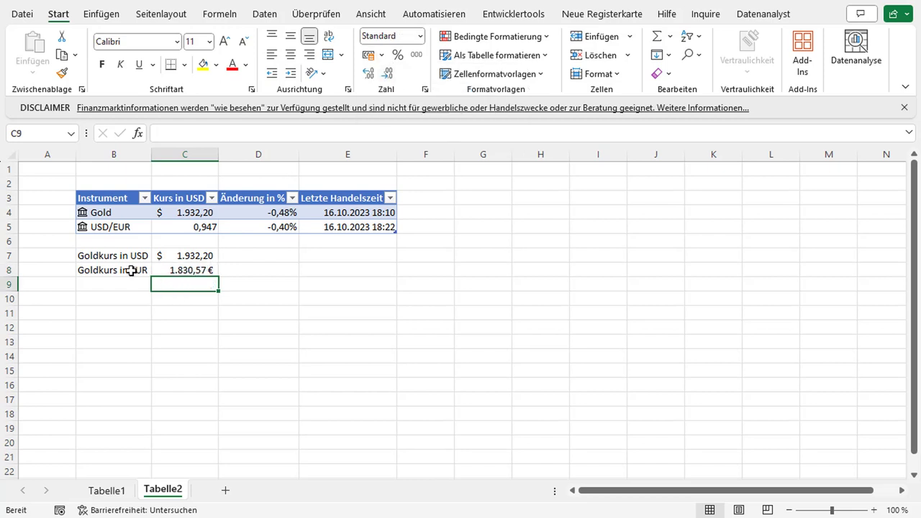
- Make B7:C8 bold and review the Goldkurs label and formula cells
drag(134, 272, 200, 257)
click(101, 64)
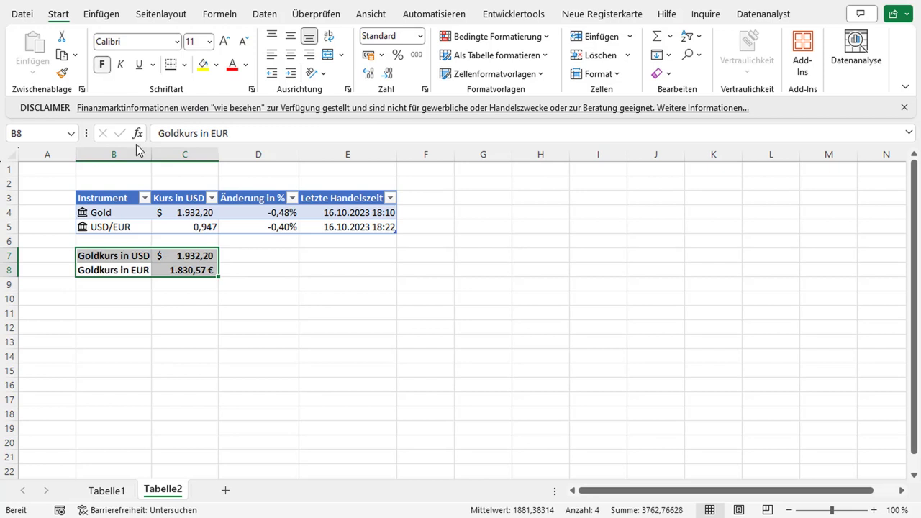
click(177, 255)
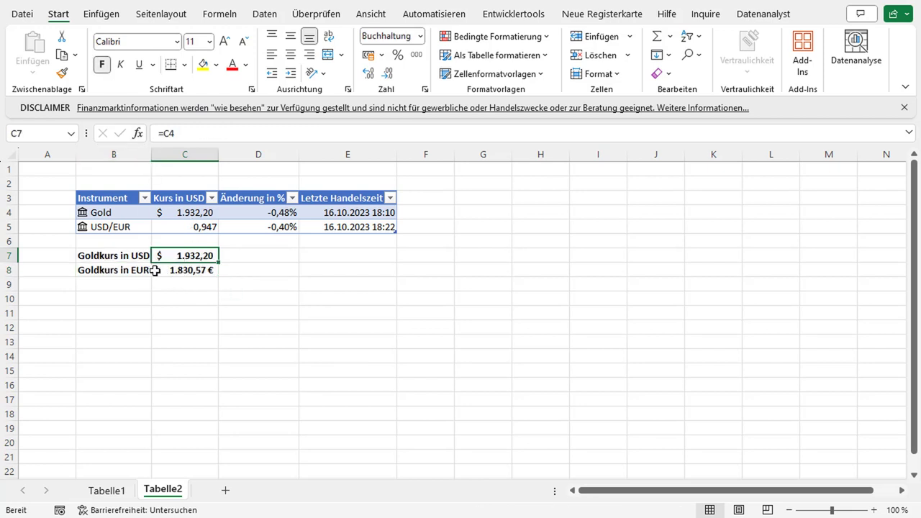
click(147, 268)
click(199, 273)
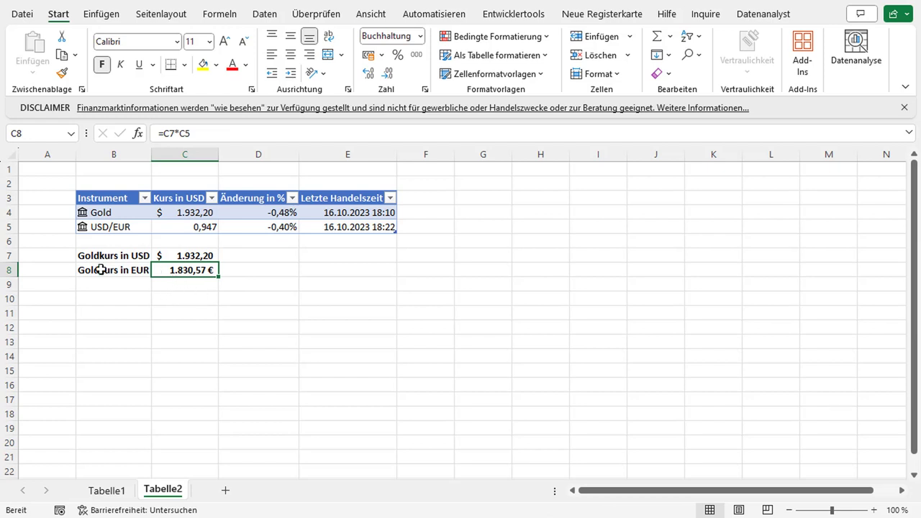
- Check gold.de's gold price per ounce: 1.818,44 EUR and 1.918,87 USD
click(72, 475)
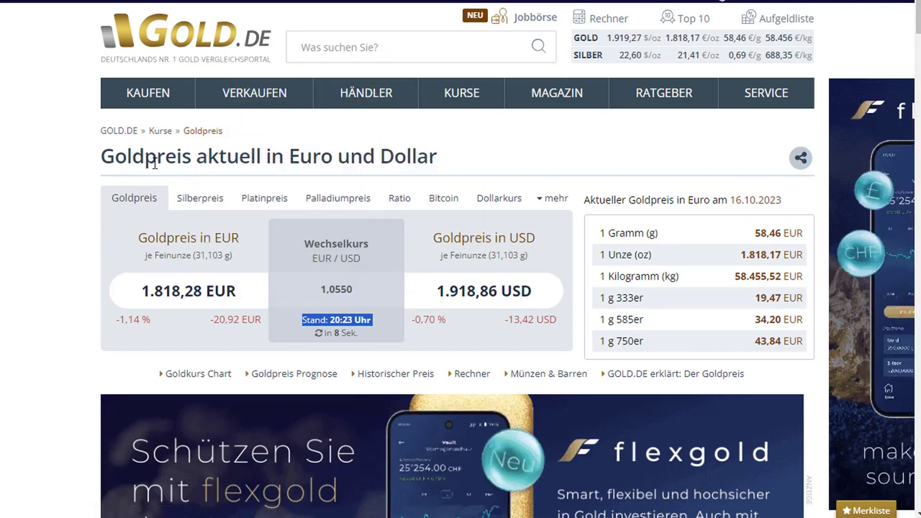
scroll(113, 176, down, 1)
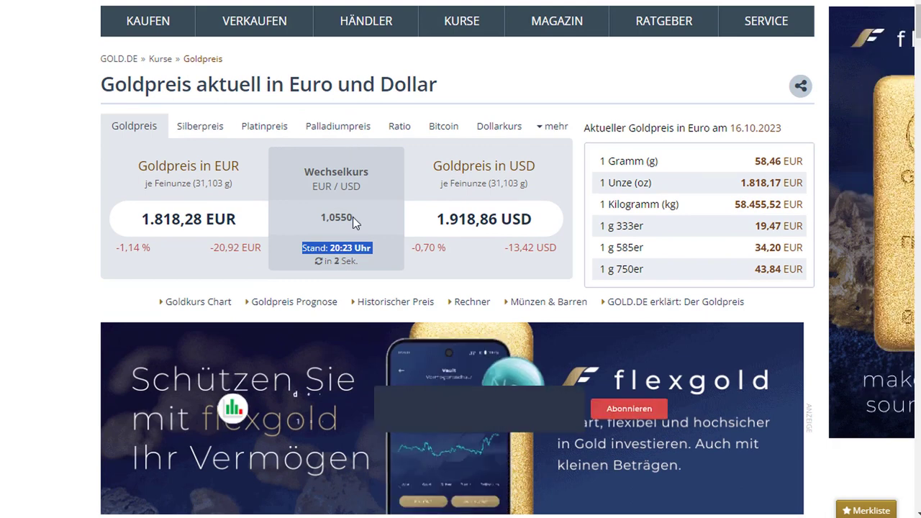
triple_click(188, 165)
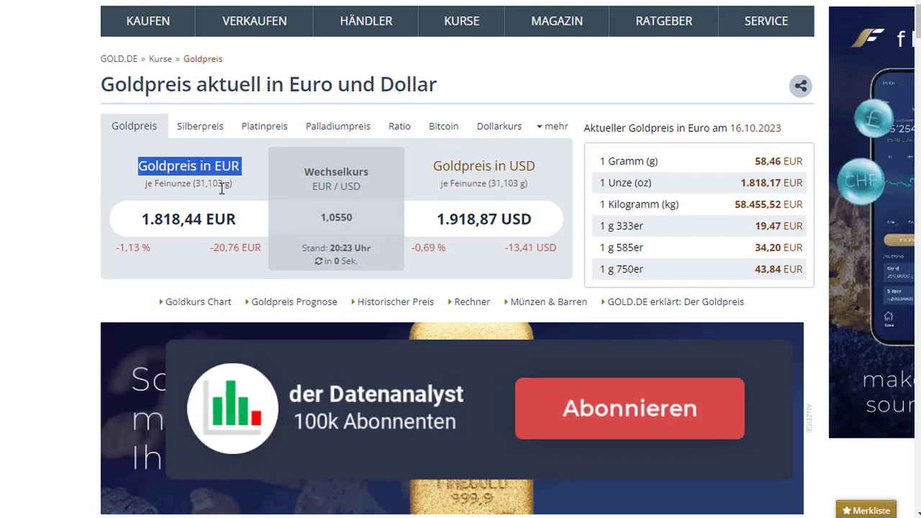
triple_click(483, 166)
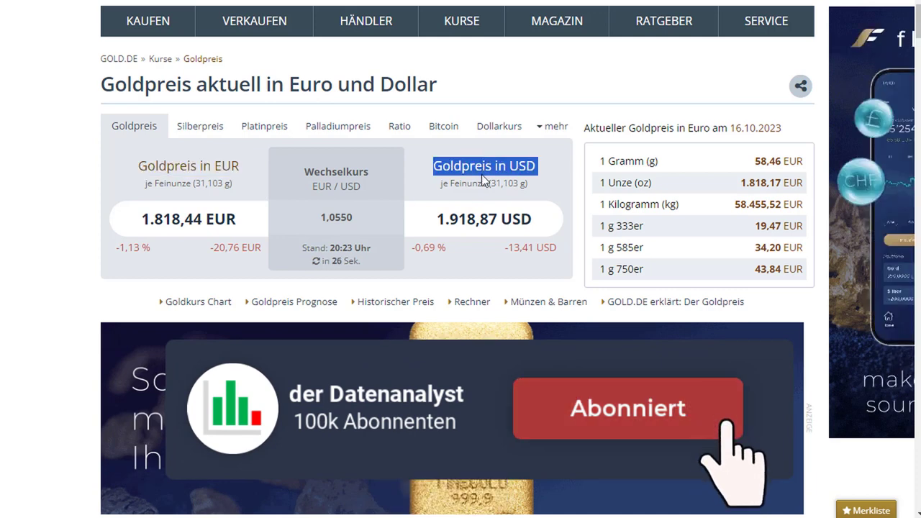
triple_click(142, 220)
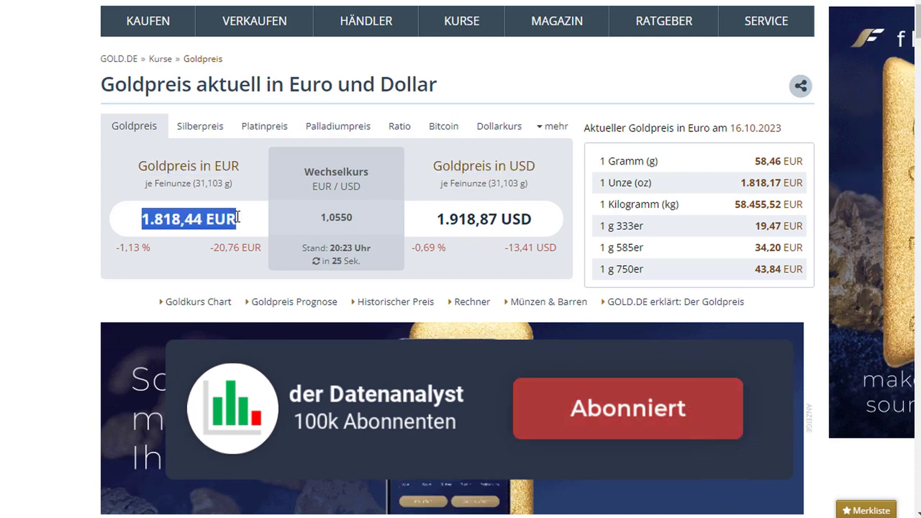
triple_click(497, 218)
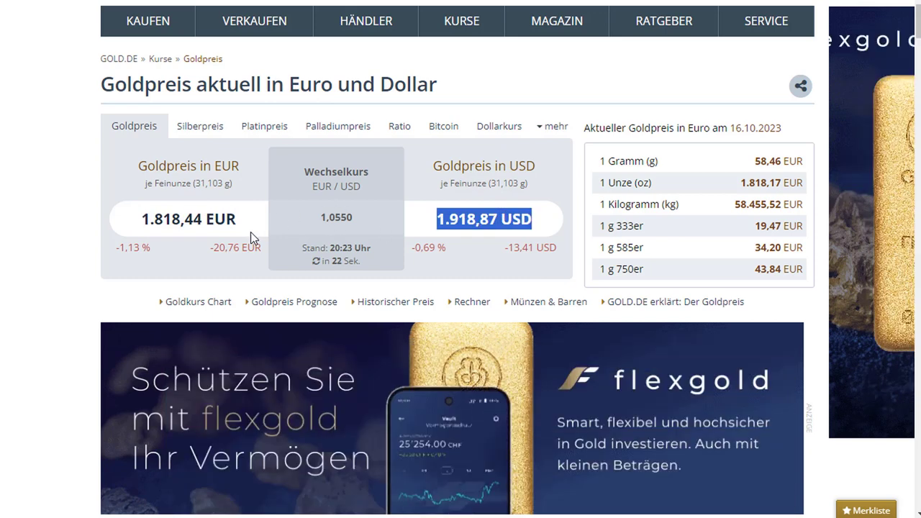
click(497, 216)
triple_click(496, 218)
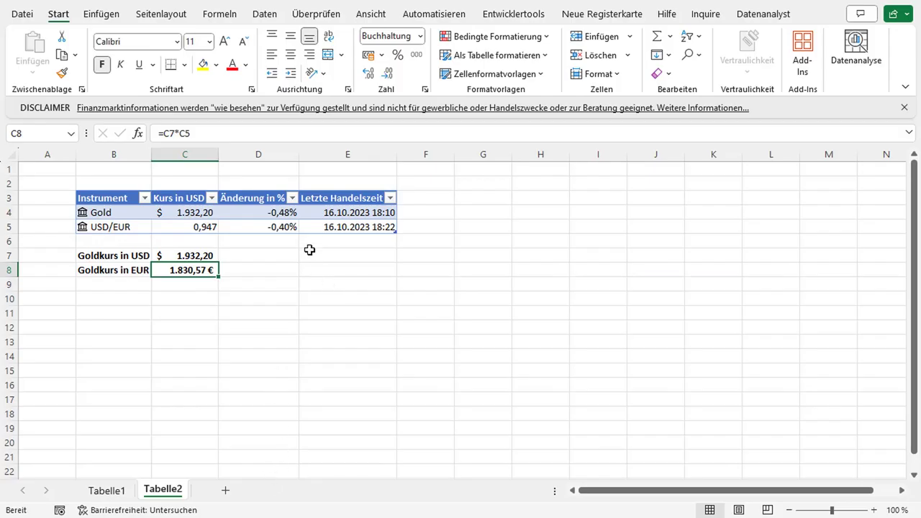
- Inspect the Gold row's price (C4) and last trading time (E4) formulas, then bring up the gold.de page
click(202, 214)
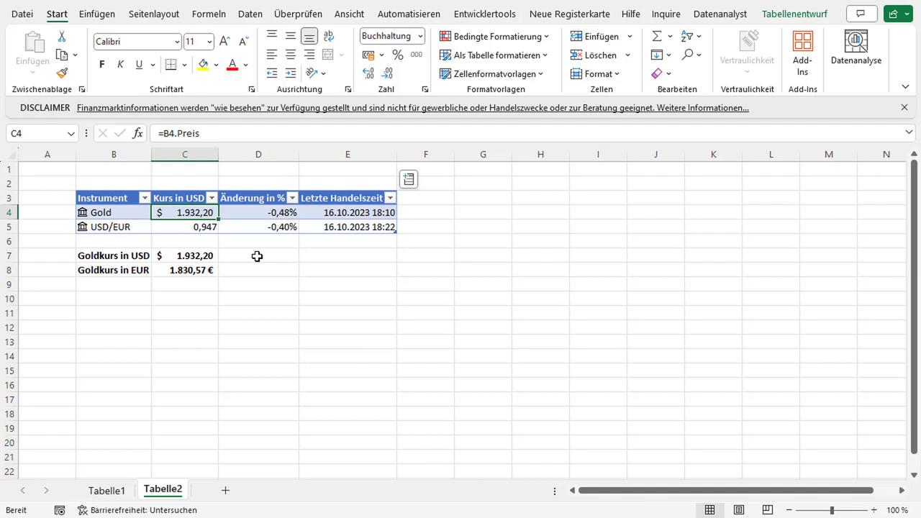
click(371, 214)
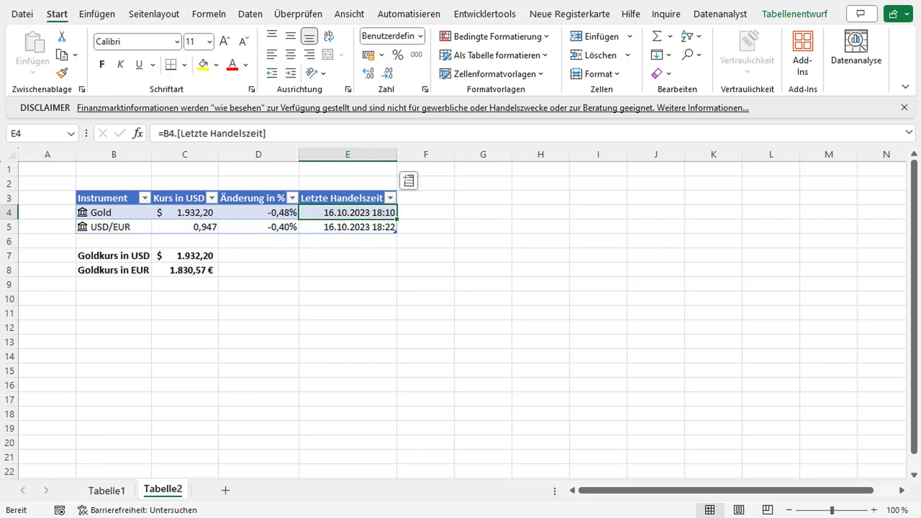
click(71, 471)
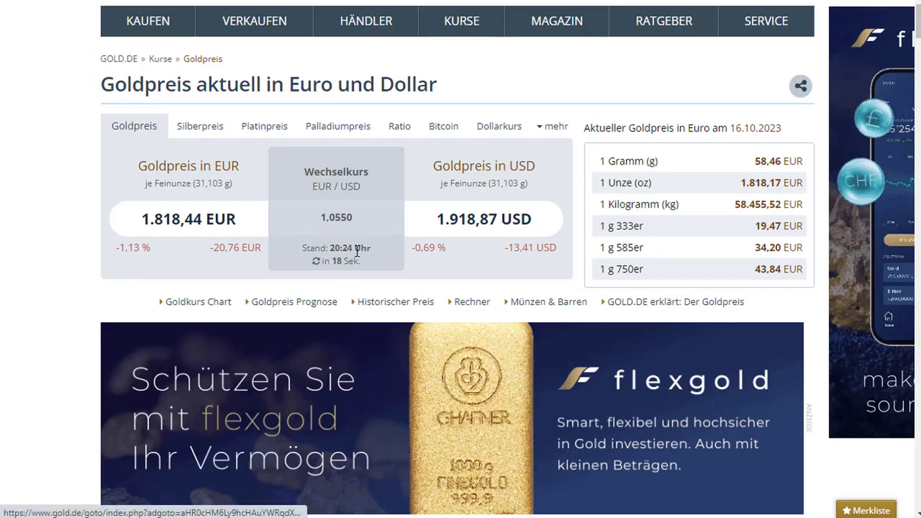
- Highlight the 20:24 update time on the gold.de price page
drag(326, 247, 372, 247)
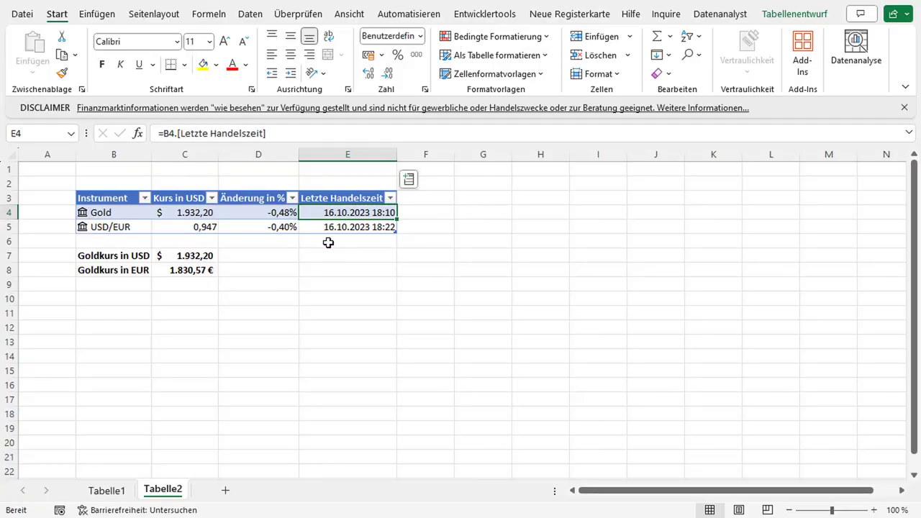
click(350, 238)
click(344, 226)
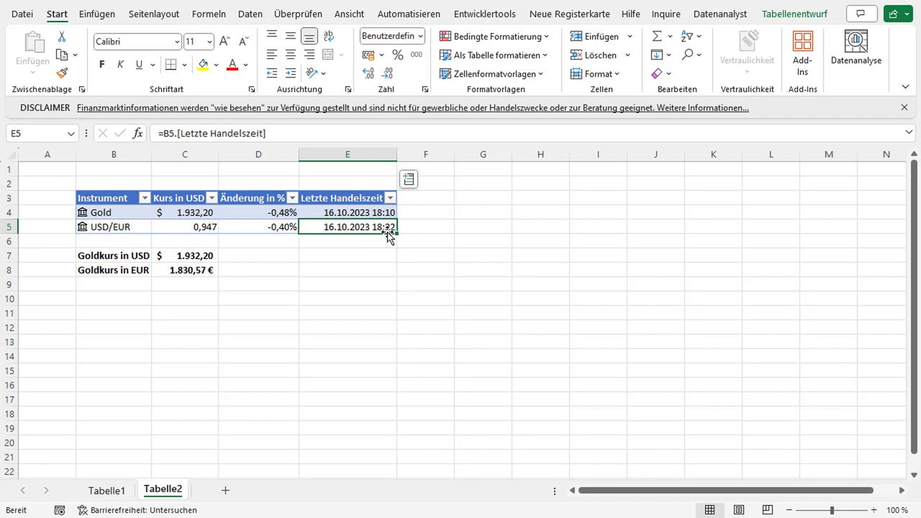
click(127, 269)
click(129, 286)
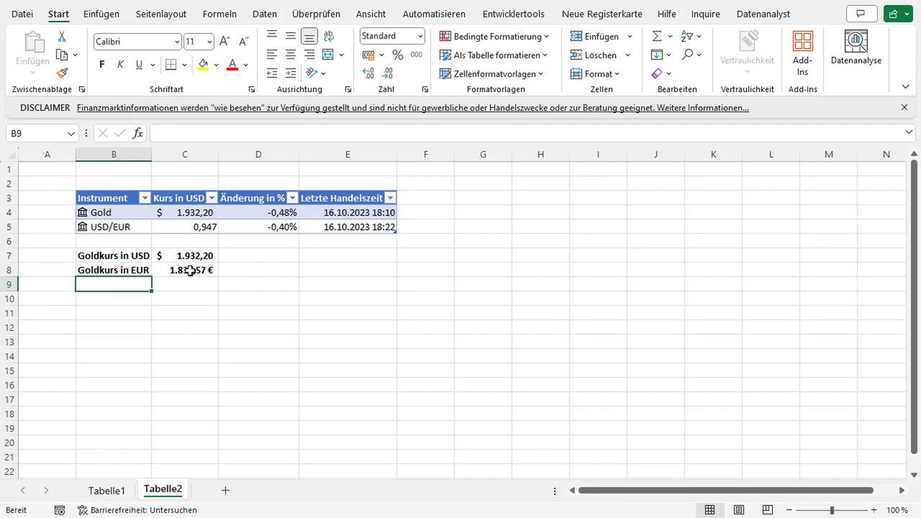